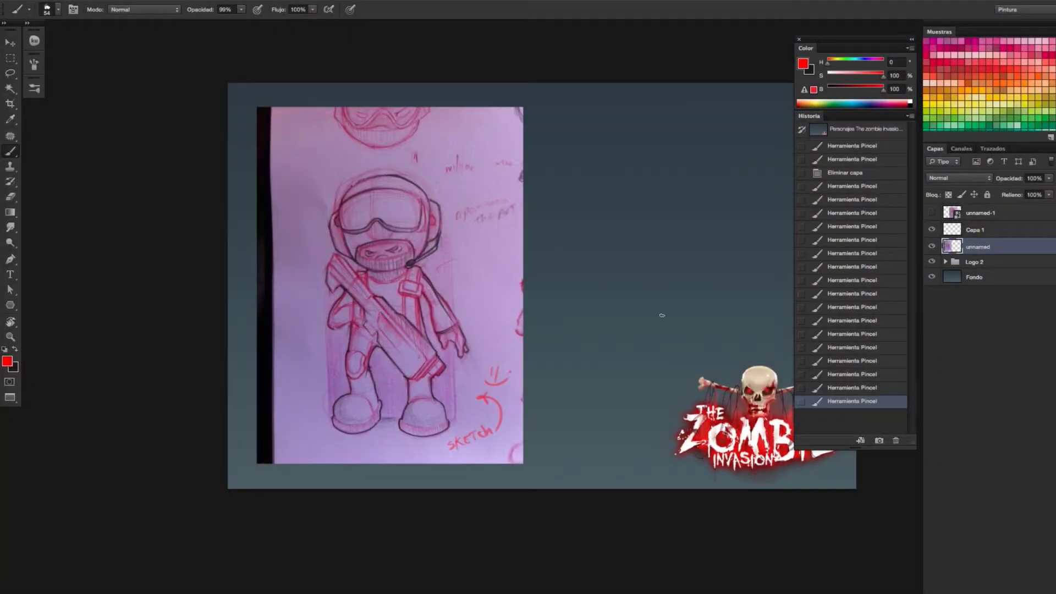
- Fade the sketch layer to 17% opacity and select Capa 1 above it
left_click(1049, 177)
left_click_drag(1050, 193, 1000, 195)
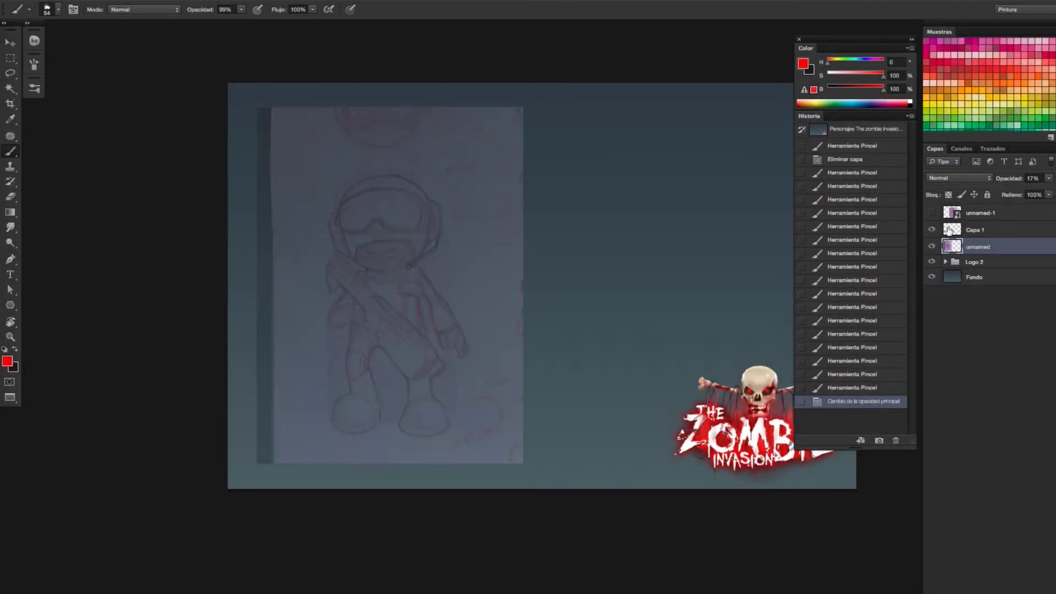
left_click(974, 229)
- Pick a dark grey colour, swap to white, and try and undo a test stroke on the helmet
left_click(157, 374, "alt")
scroll(466, 334, "up", 3)
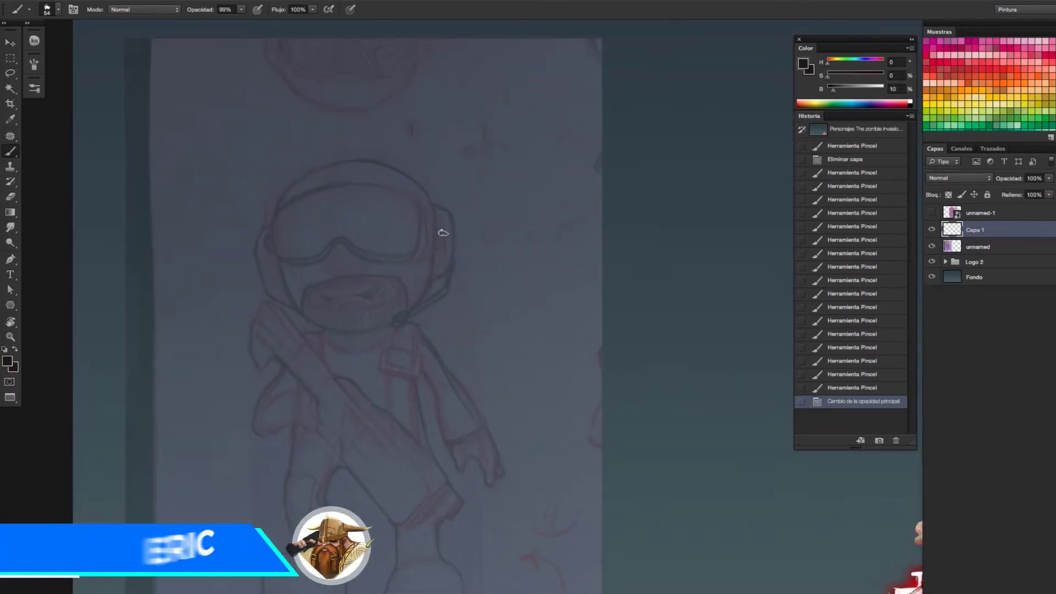
key("x")
left_click_drag(276, 210, 284, 208)
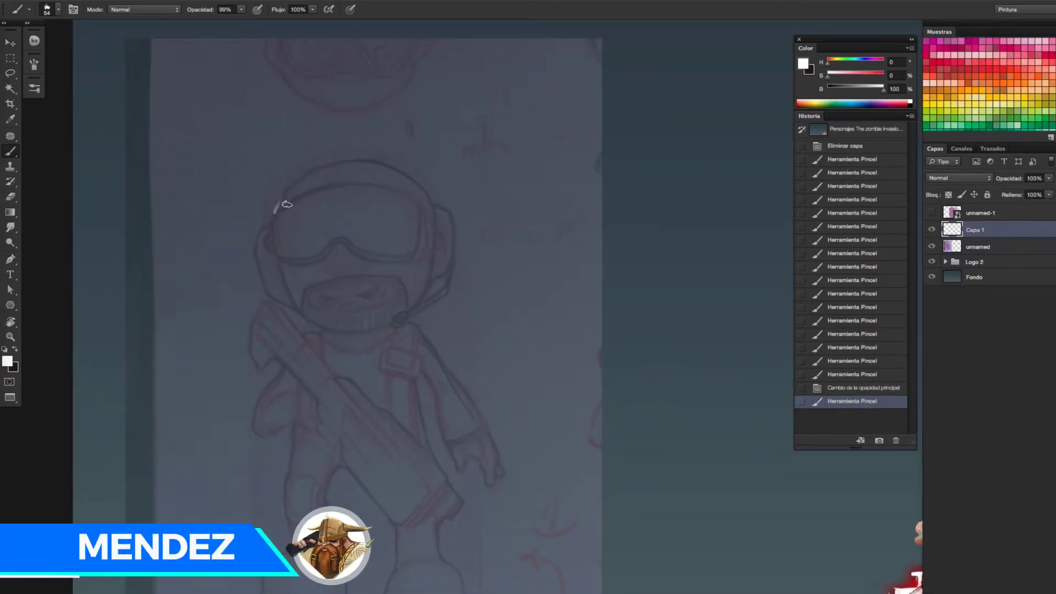
key("ctrl+z")
- Set brush opacity to 100%, review brush settings, and reselect the empty painting layer
key("0")
key("F5")
key("F5")
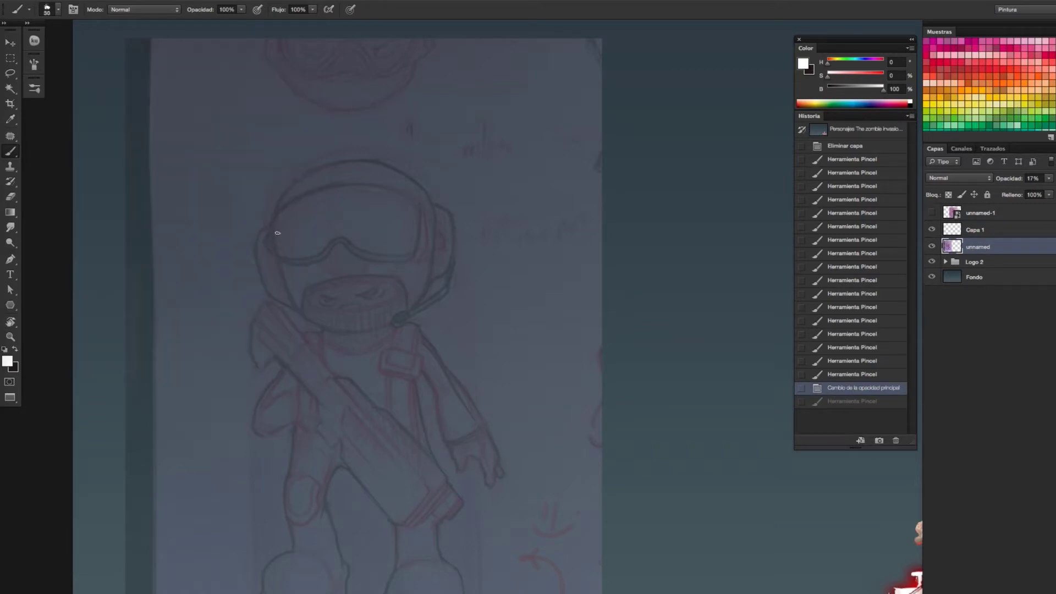
scroll(316, 235, "down", 1)
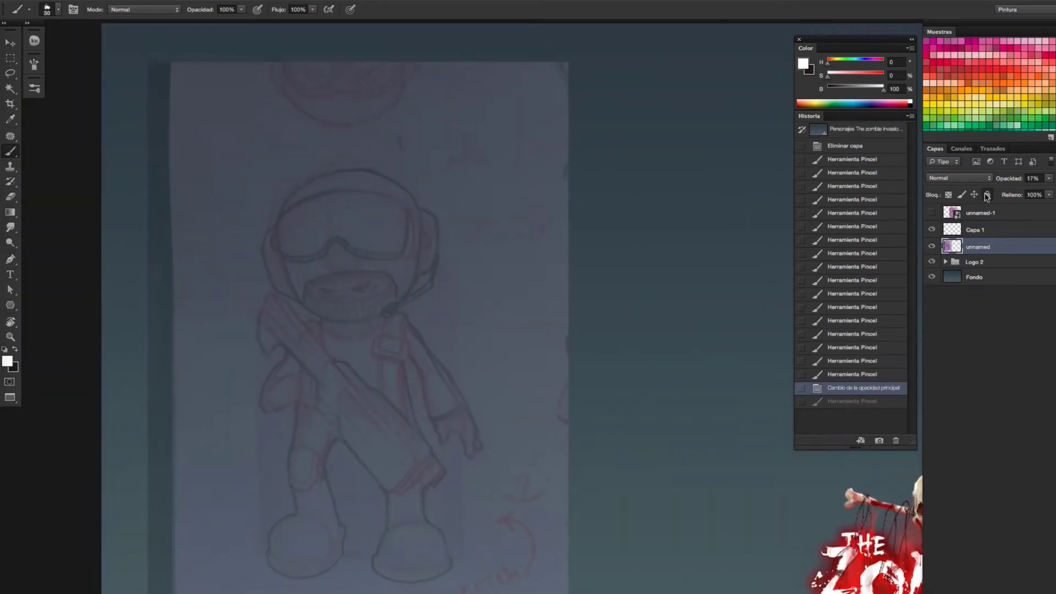
left_click(976, 230)
scroll(364, 325, "up", 1)
scroll(377, 304, "up", 1)
- Check the brush settings and set the painting colour to teal H195 S69 B50
key("p")
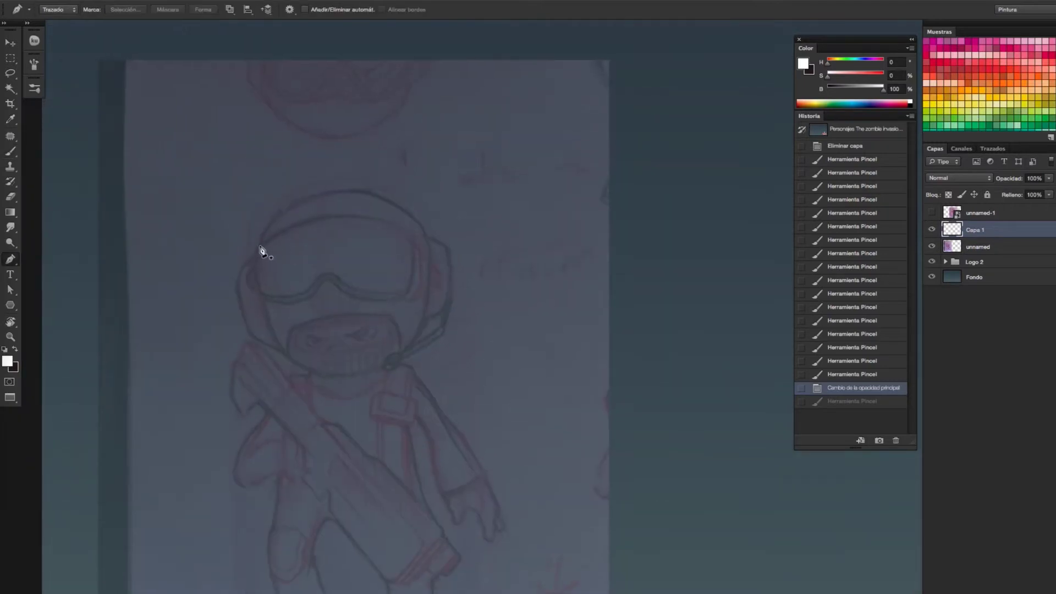
key("b")
key("F5")
left_click(63, 158)
key("F5")
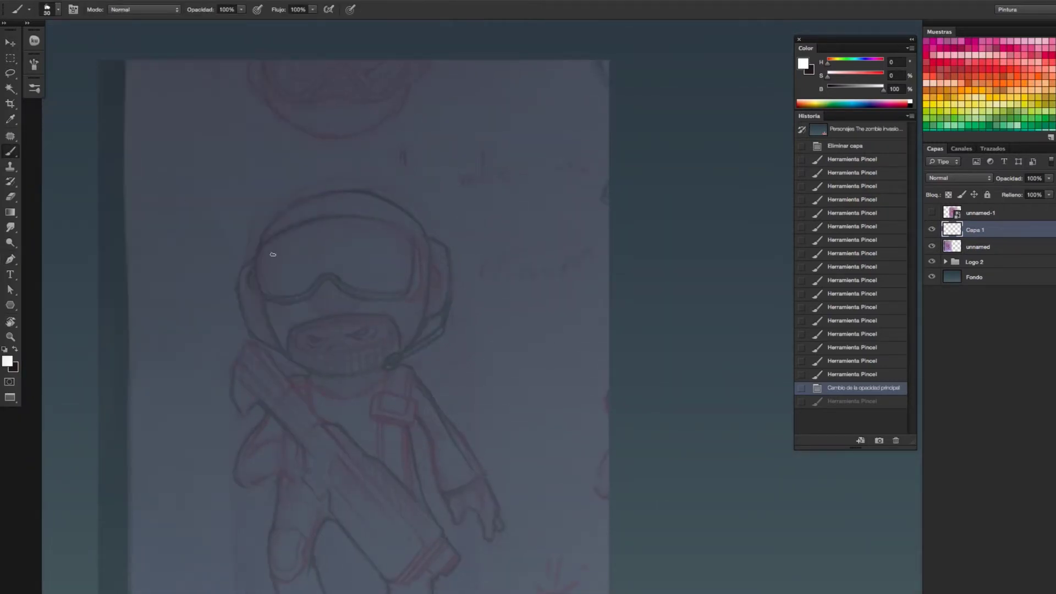
left_click_drag(868, 72, 862, 72)
mouse_move(868, 61)
left_mouse_down()
mouse_move(858, 60)
mouse_move(854, 86)
left_mouse_up()
- Paint teal strokes below the goggles and along the helmet top
left_click_drag(306, 302, 418, 322)
left_click_drag(388, 263, 372, 263)
mouse_move(269, 231)
left_mouse_down()
mouse_move(348, 204)
mouse_move(294, 214)
left_mouse_up()
left_click(359, 203)
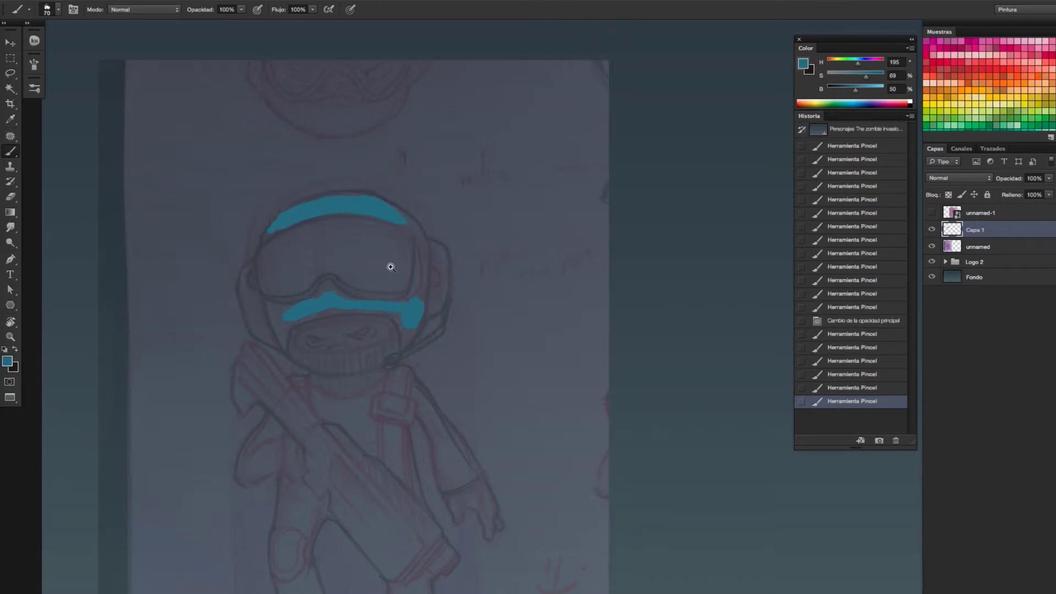
- Tilt the canvas about 31 degrees and extend and widen the visor strokes
key("r")
mouse_move(447, 234)
left_mouse_down()
mouse_move(483, 349)
mouse_move(513, 350)
left_mouse_up()
key("b")
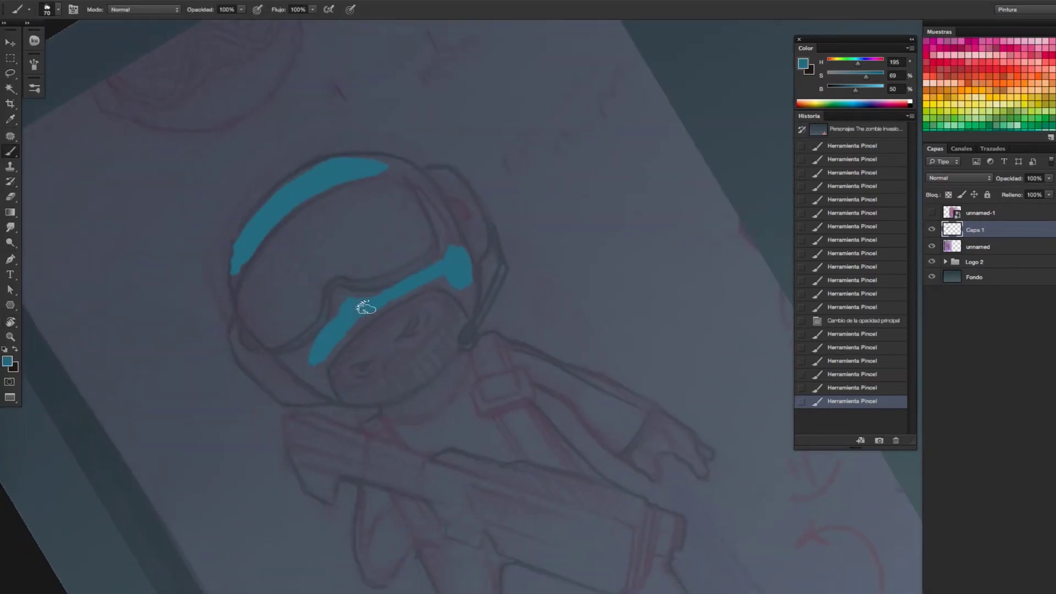
mouse_move(345, 295)
left_mouse_down()
mouse_move(332, 327)
mouse_move(349, 303)
mouse_move(333, 299)
mouse_move(357, 292)
left_mouse_up()
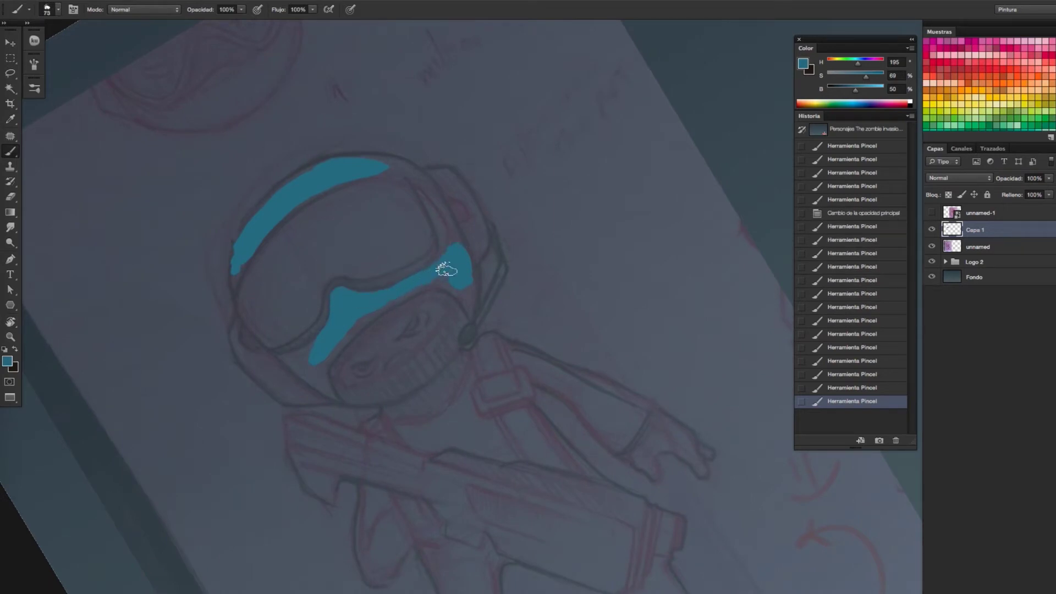
left_click_drag(335, 330, 316, 372)
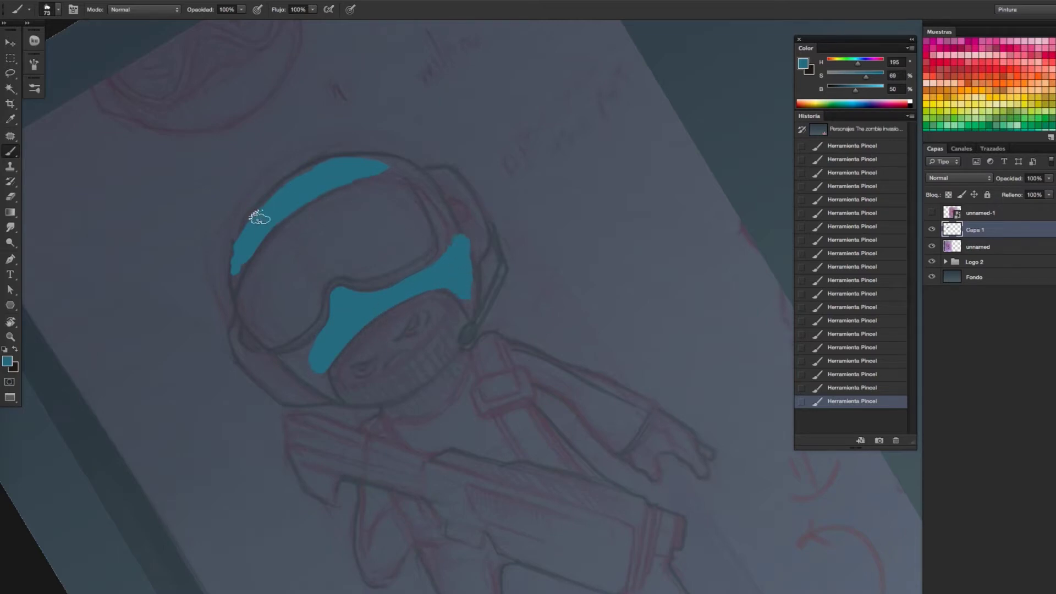
- Trace the helmet path from its left edge over the top and along the goggle underside
key("p")
left_click(221, 318)
left_click(397, 214)
left_click_drag(398, 212, 521, 240)
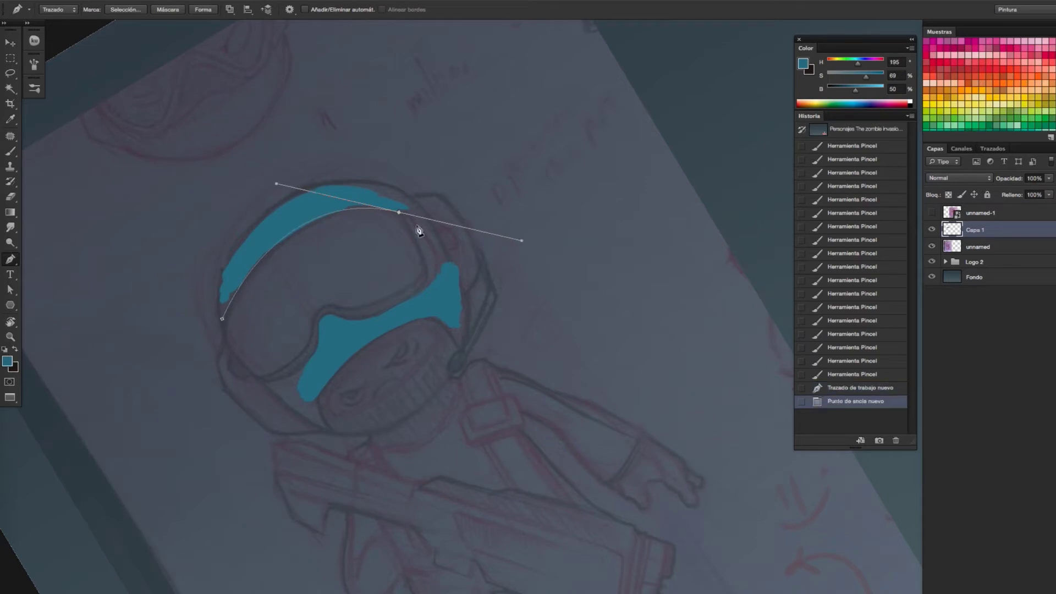
left_click(398, 212, "alt")
left_click_drag(419, 292, 412, 296)
left_click(419, 291, "alt")
mouse_move(358, 319)
left_mouse_down()
mouse_move(322, 319)
mouse_move(320, 374)
mouse_move(278, 385)
left_mouse_up()
left_click(324, 317, "alt")
left_click(318, 345, "alt")
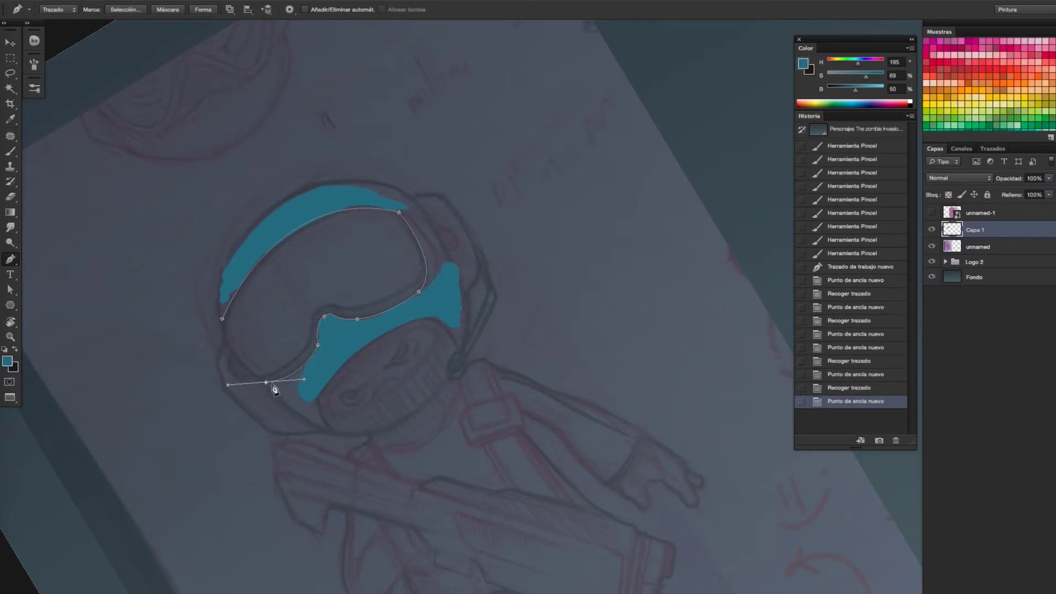
left_click_drag(330, 431, 365, 440)
- Continue the helmet path below the face and up the helmet's right side
key("ctrl+alt+z")
key("ctrl+alt+z")
left_click(266, 382, "alt")
left_click(334, 432, "alt")
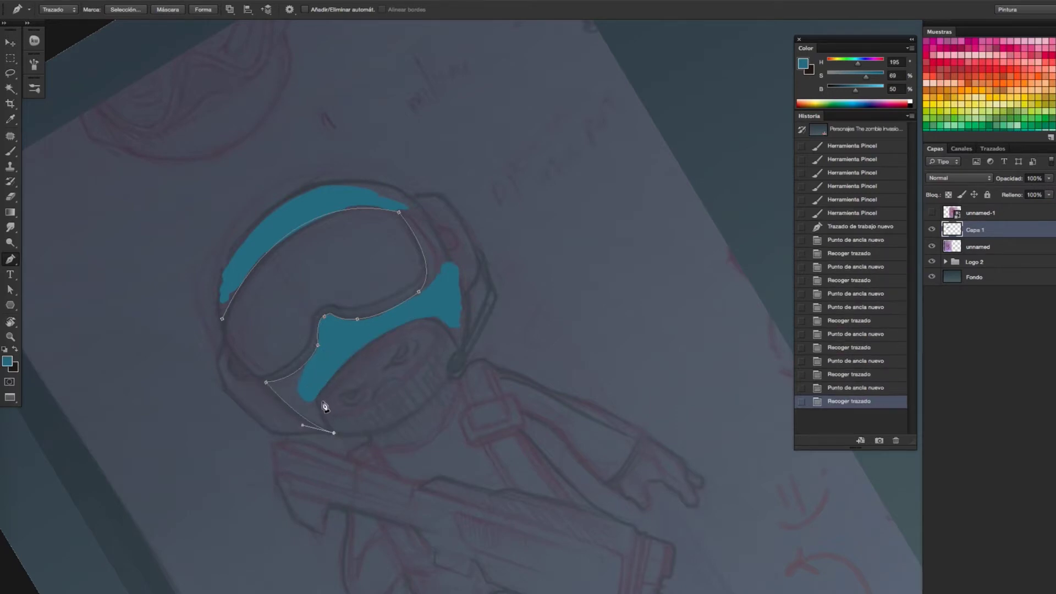
left_click_drag(436, 319, 456, 325)
left_click(435, 319, "alt")
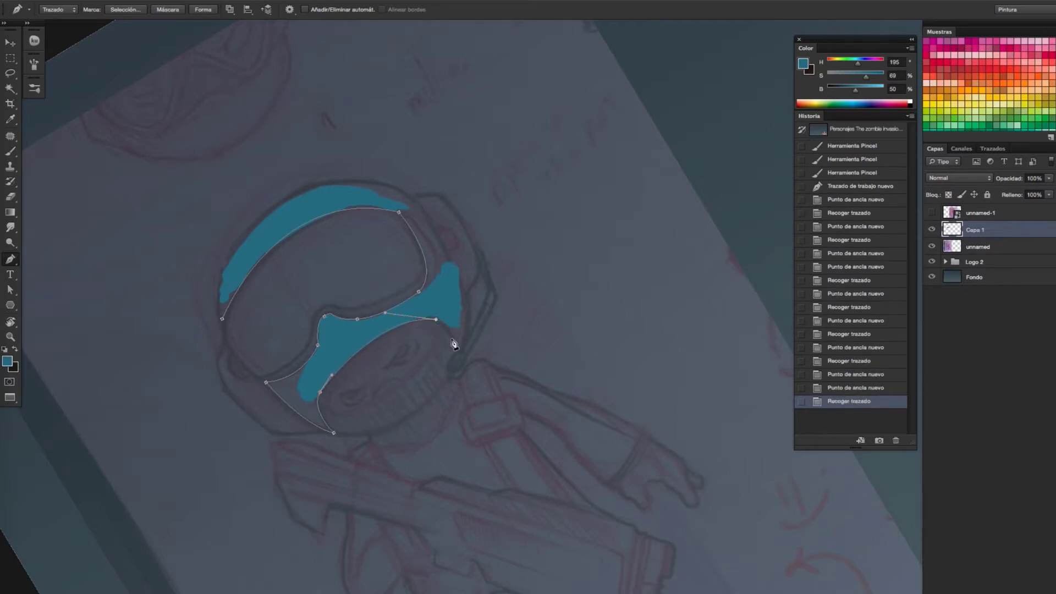
left_click_drag(464, 373, 462, 356)
left_click(466, 294)
left_click(457, 275)
key("ctrl+z")
- Close the helmet outline, turn it into a selection, fill it with teal, and deselect
left_click_drag(366, 182, 300, 177)
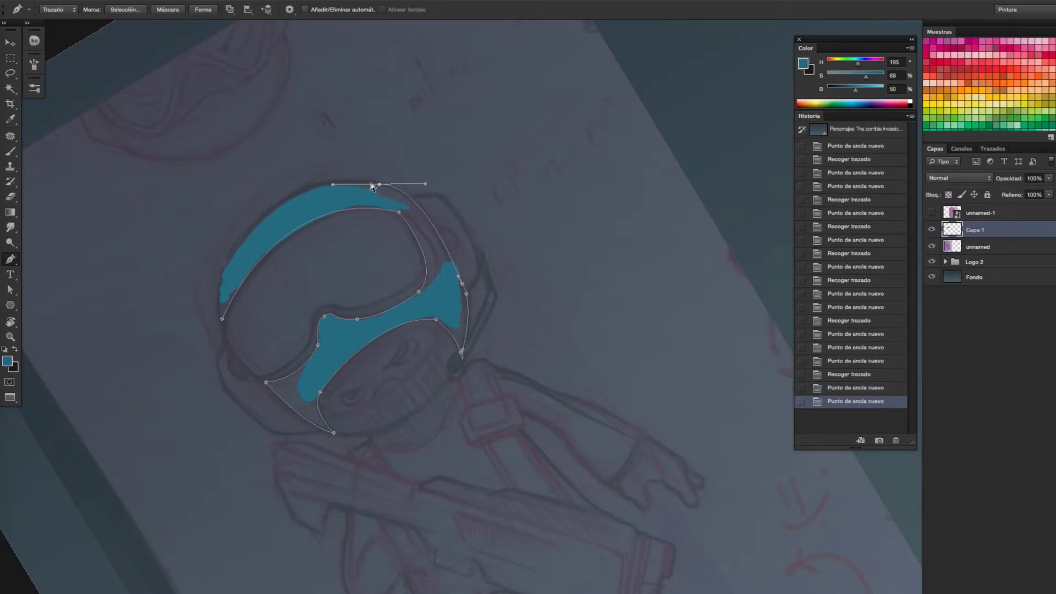
left_click(366, 182, "alt")
left_click_drag(222, 318, 235, 460)
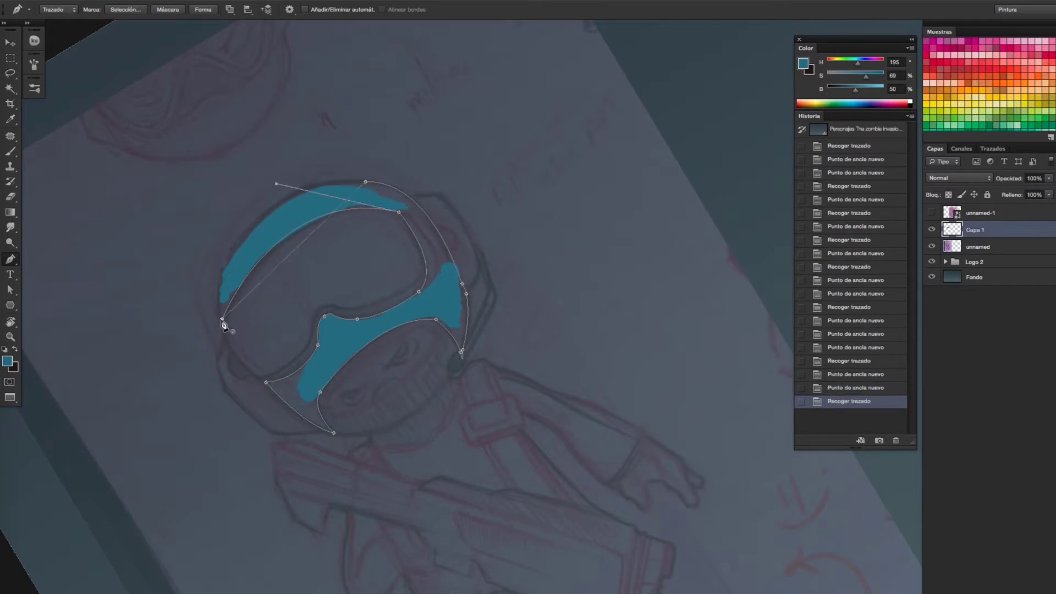
left_click_drag(260, 219, 301, 172)
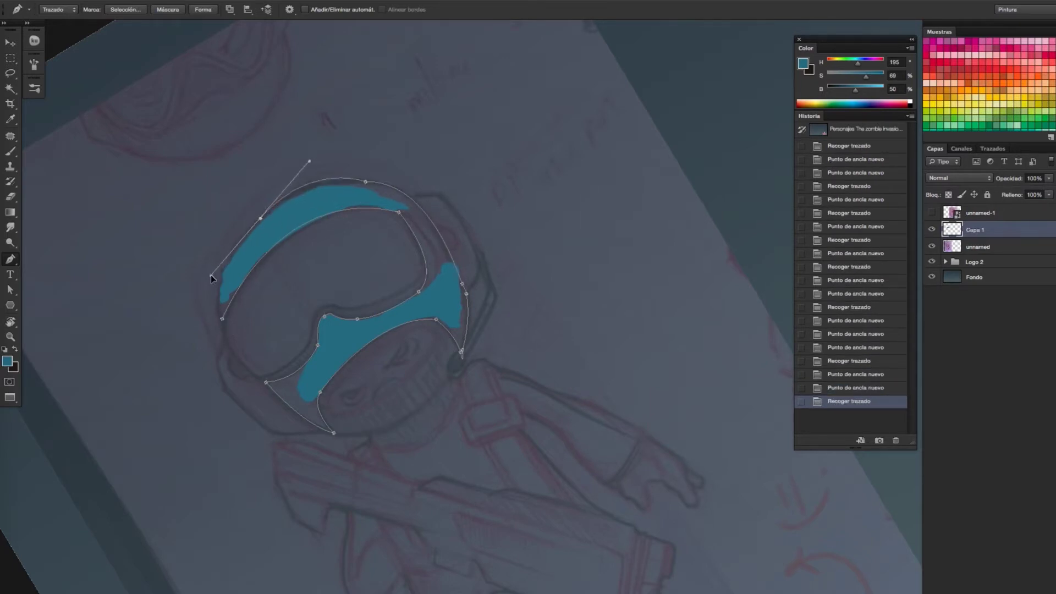
left_click(222, 319)
key("ctrl+Return")
key("alt+BackSpace")
key("ctrl+d")
- Rotate the canvas view back upright and return to the brush
key("r")
left_click_drag(472, 197, 516, 307)
scroll(471, 323, "up", 3)
key("b")
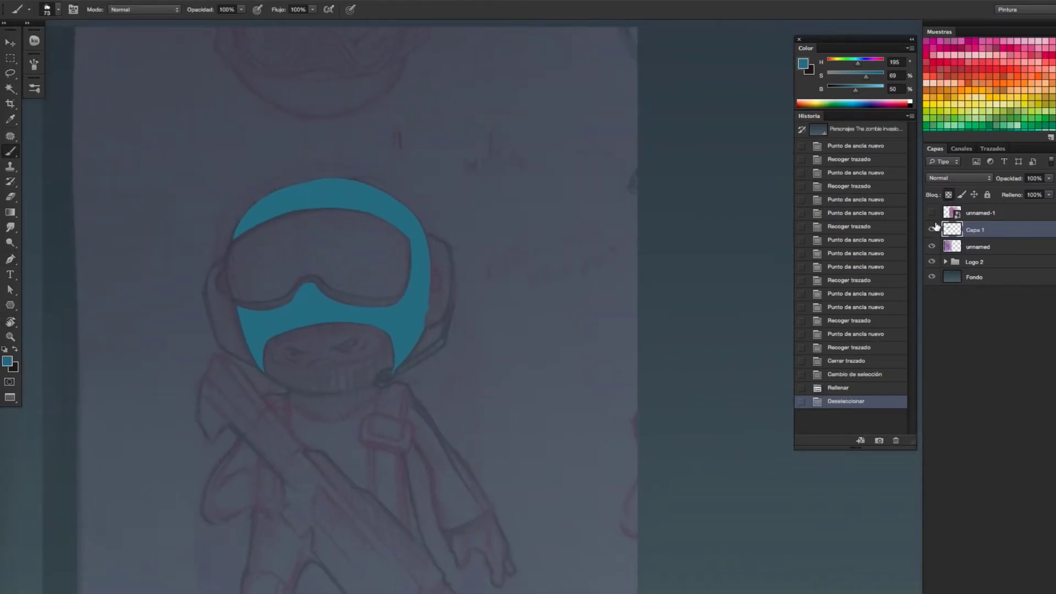
- Refill the helmet with a darker teal
key("g")
left_click_drag(855, 88, 847, 88)
key("shift+alt+BackSpace")
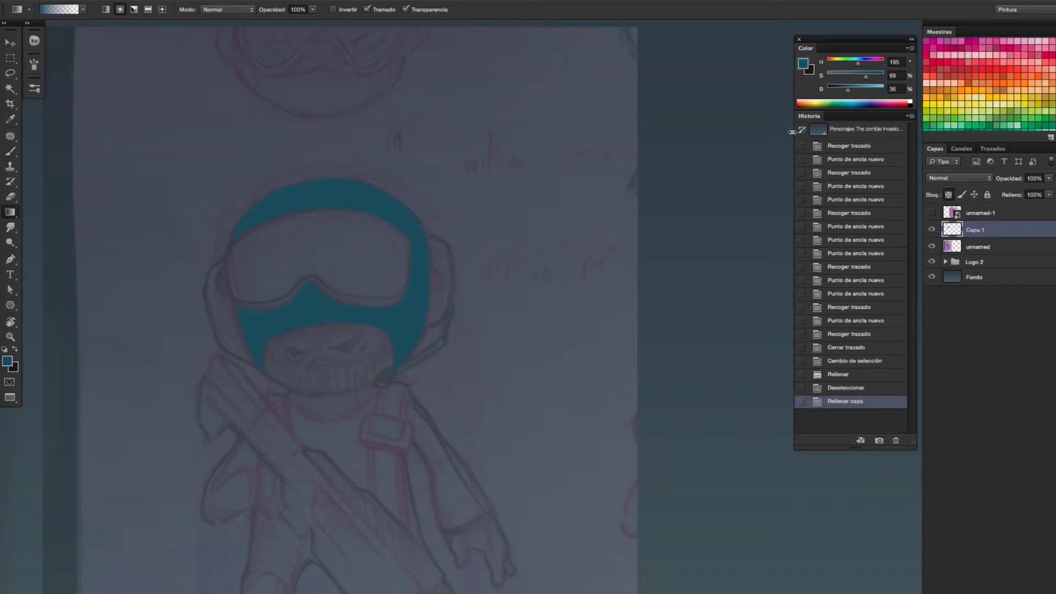
key("b")
left_click_drag(481, 313, 504, 271)
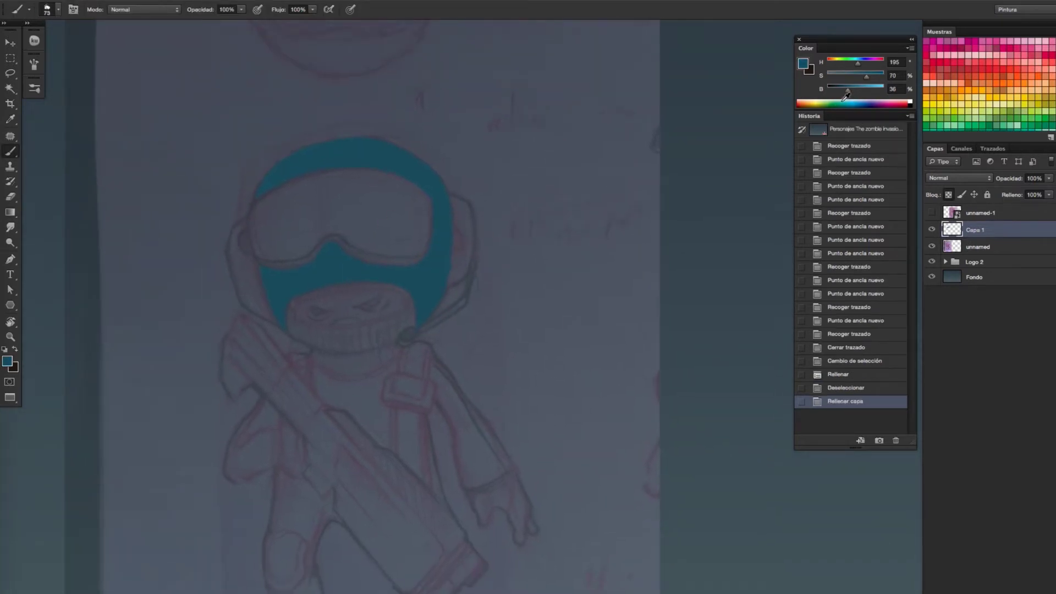
- Outline the right earcup and fill it with a dark colour
key("p")
mouse_move(432, 224)
left_mouse_down()
mouse_move(426, 261)
mouse_move(466, 283)
left_mouse_up()
left_click(437, 230)
left_click(436, 325)
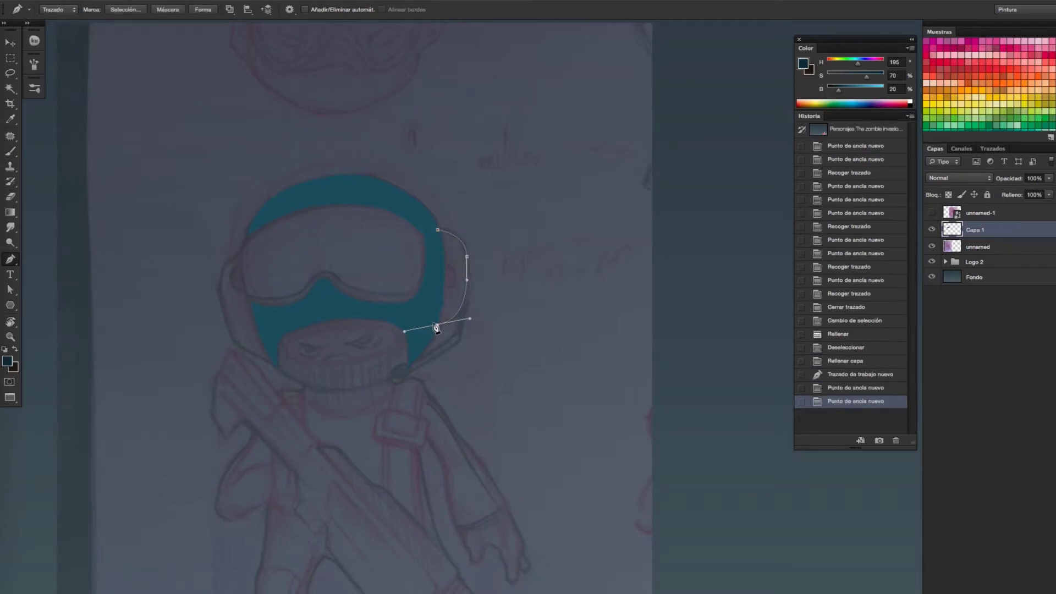
left_click(437, 230)
key("g")
key("ctrl+Return")
left_click_drag(837, 88, 834, 88)
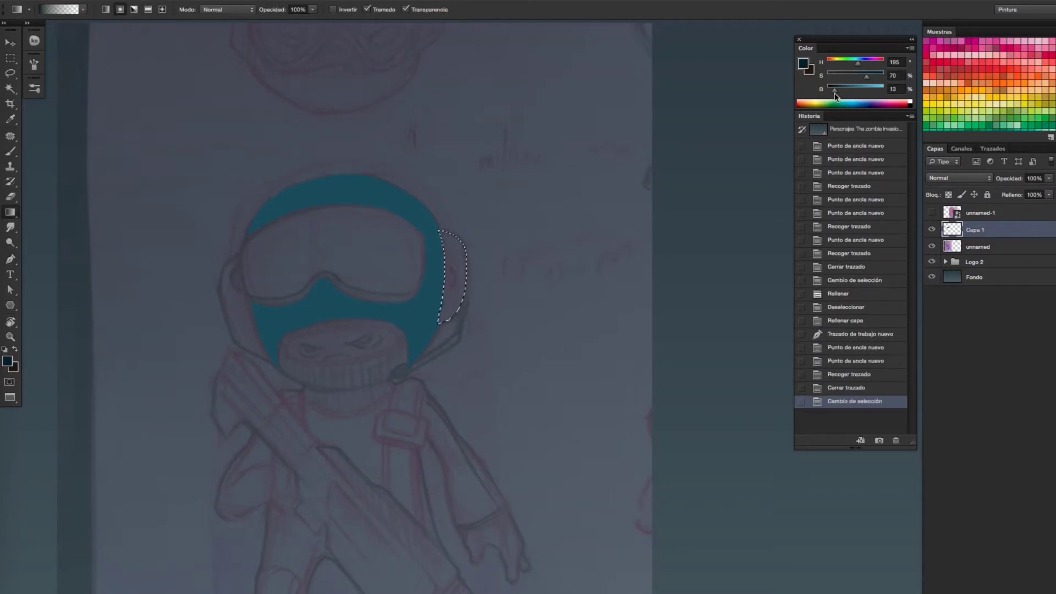
key("alt+BackSpace")
key("ctrl+d")
- Outline the left earcup with a curved bottom and corner point
key("p")
left_click(240, 252)
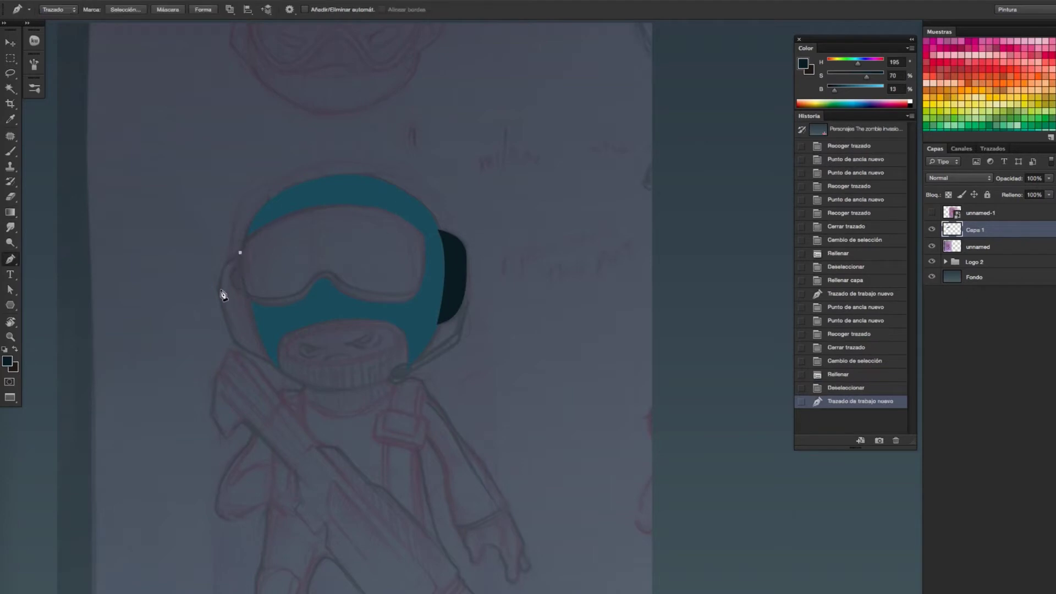
left_click(224, 329)
left_click_drag(287, 355, 287, 355)
left_click(266, 351, "alt")
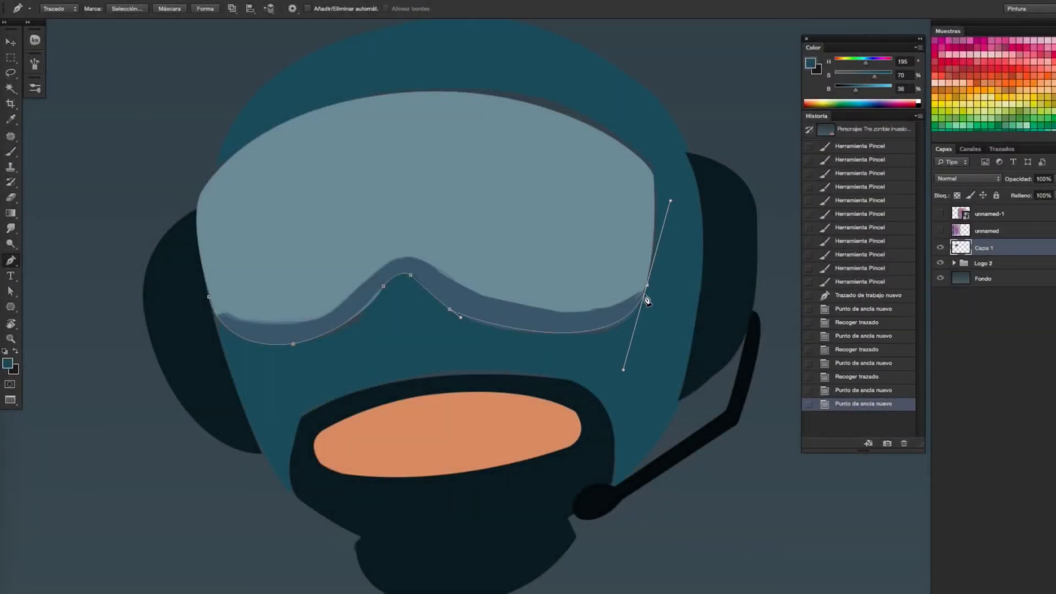
- Trace the goggle band along its lower edge and convert it to a selection
left_click(647, 285, "alt")
left_click(660, 319)
left_click(636, 353)
left_click(402, 347)
left_click(302, 377)
left_click(243, 367)
left_click(219, 352)
key("ctrl+Return")
- Fill the goggle band selection with colour and deselect
key("alt+BackSpace")
key("ctrl+d")
scroll(556, 231, "down", 2)
scroll(575, 371, "down", 3)
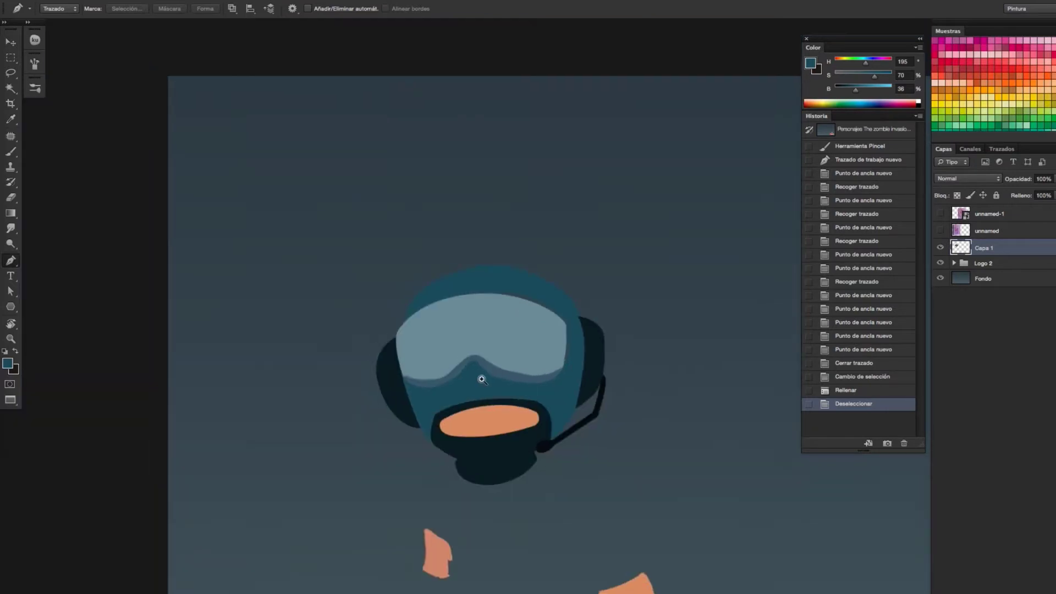
scroll(575, 380, "up", 4)
- Trace a new outline around the goggles' right edge, top and left corner
left_click(573, 378)
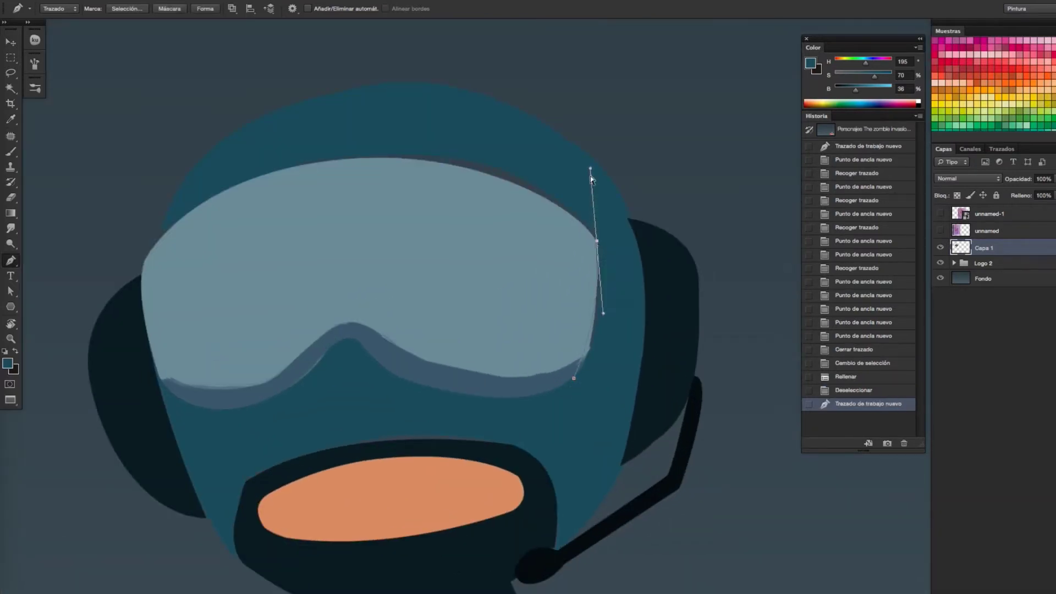
left_click_drag(592, 238, 585, 139)
left_click(594, 242, "alt")
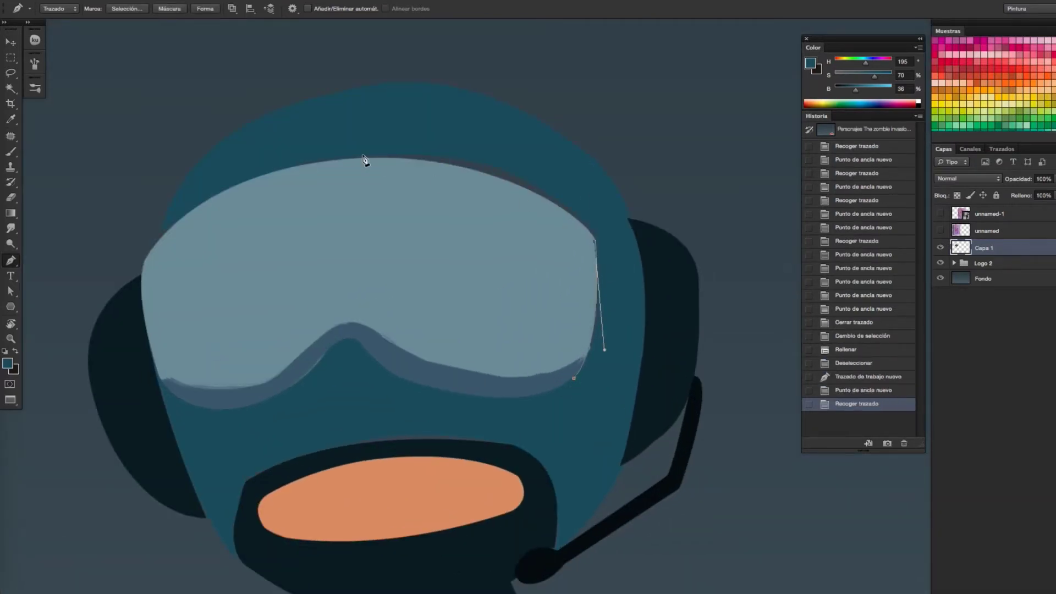
scroll(357, 214, "down", 2)
left_click_drag(352, 182, 466, 171)
left_click(351, 181, "alt")
left_click_drag(212, 269, 213, 267)
left_click(246, 228, "alt")
- Extend the outline down the helmet's right side, then fill it and deselect
left_click_drag(325, 156, 316, 155)
left_click(465, 178)
left_click(517, 231)
left_click(522, 283)
left_click(515, 321)
left_click(503, 332)
key("ctrl+Return")
key("alt+BackSpace")
key("ctrl+d")
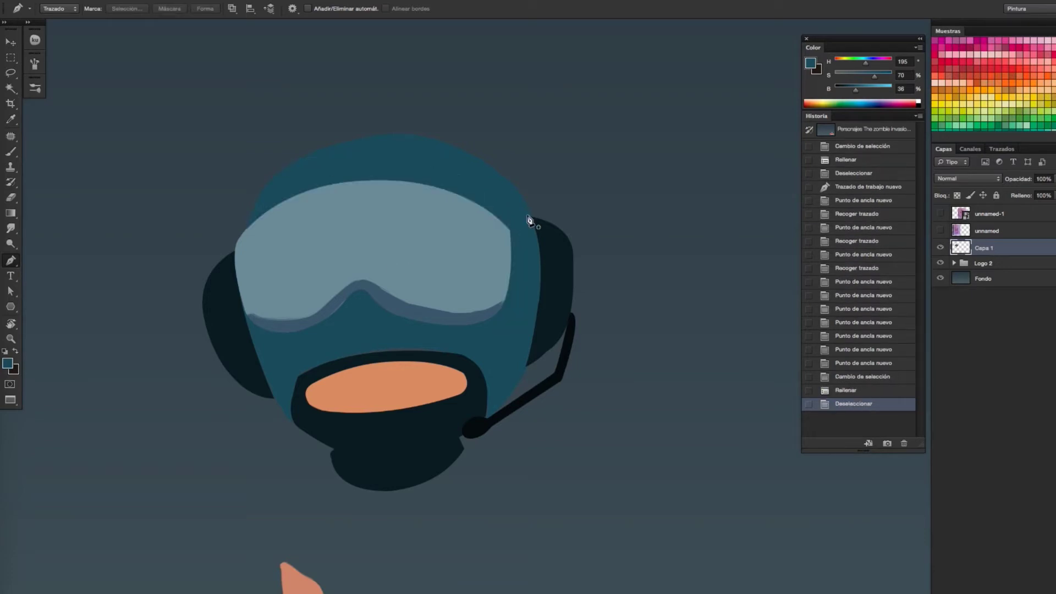
- Zoom in and trace the rim outline along the goggle bottom toward the nose bridge
key("ctrl+plus")
left_click_drag(531, 357, 535, 359)
left_click(156, 255)
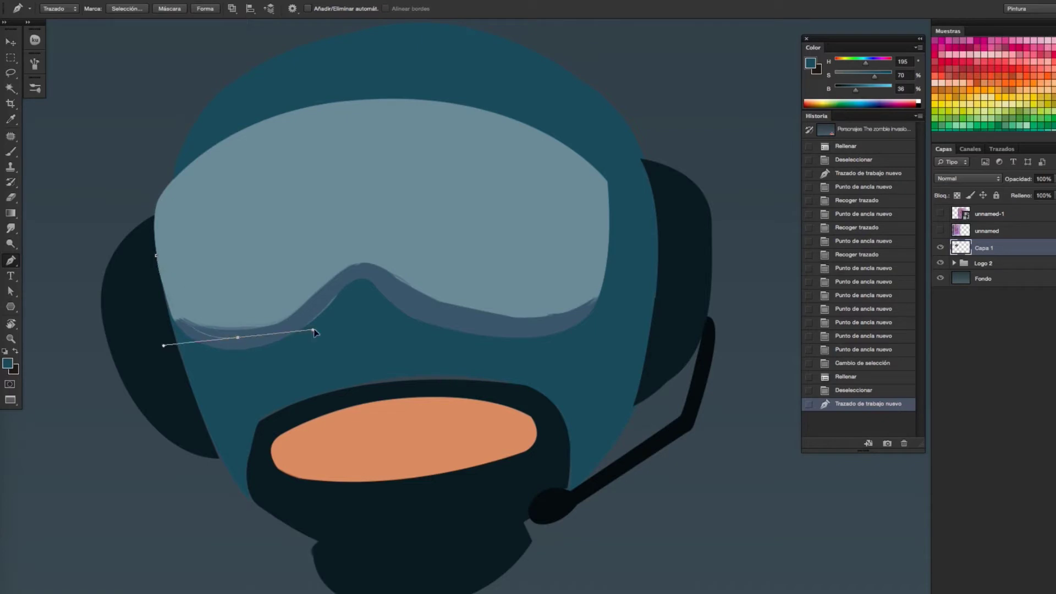
left_click_drag(308, 327, 308, 327)
left_click(237, 333, "alt")
left_click_drag(368, 238, 391, 215)
left_click(332, 280, "alt")
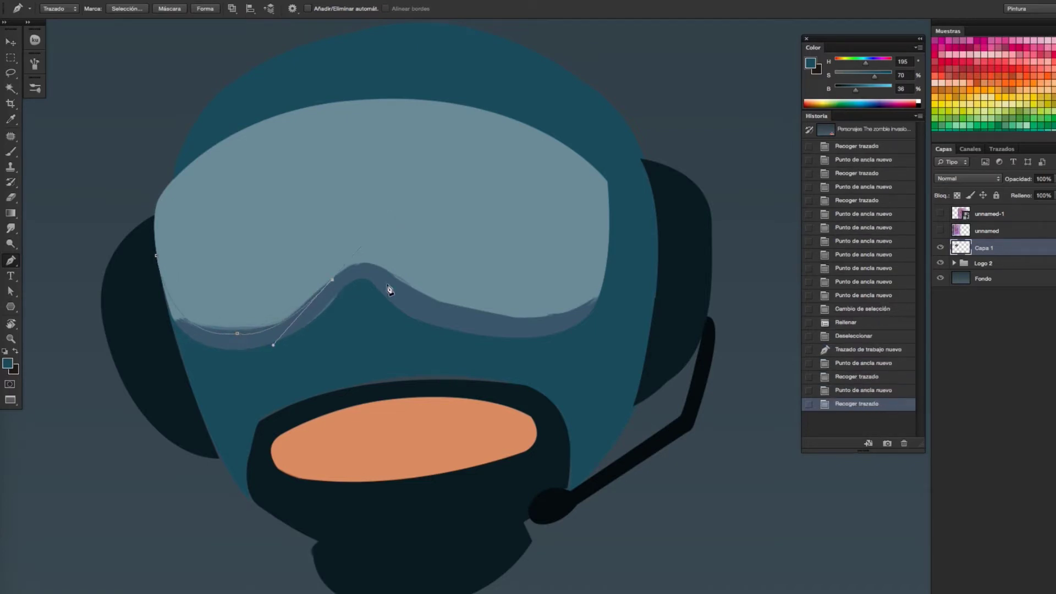
- Finish the rim outline over the nose bridge and right lens, and fill it as the darker band
left_click_drag(432, 327, 432, 327)
left_click(403, 290, "alt")
left_click_drag(351, 279, 338, 293)
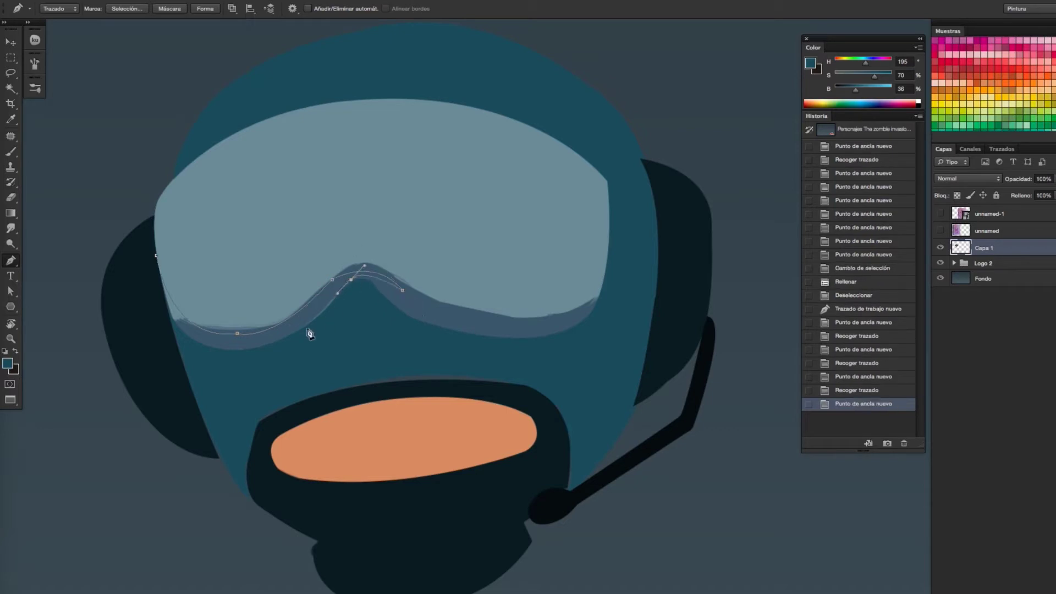
left_click_drag(187, 355, 188, 355)
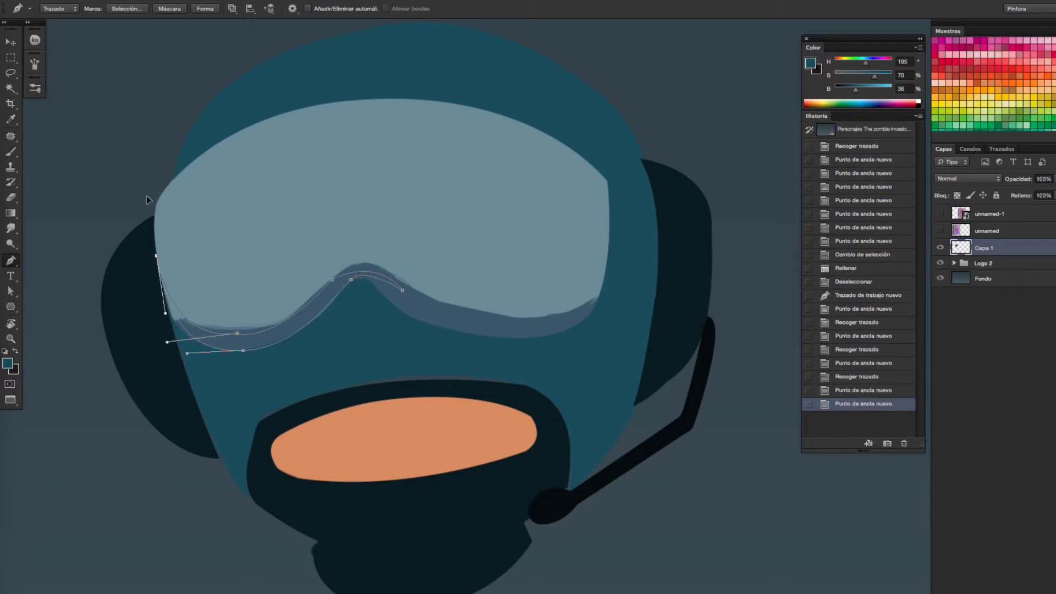
left_click(157, 255)
key("g")
key("ctrl+Return")
key("alt+BackSpace")
key("ctrl+d")
- Trace the lens outline from the goggle's left edge along the rim up to the nose bridge
scroll(465, 272, "down", 5)
scroll(426, 307, "up", 4)
key("p")
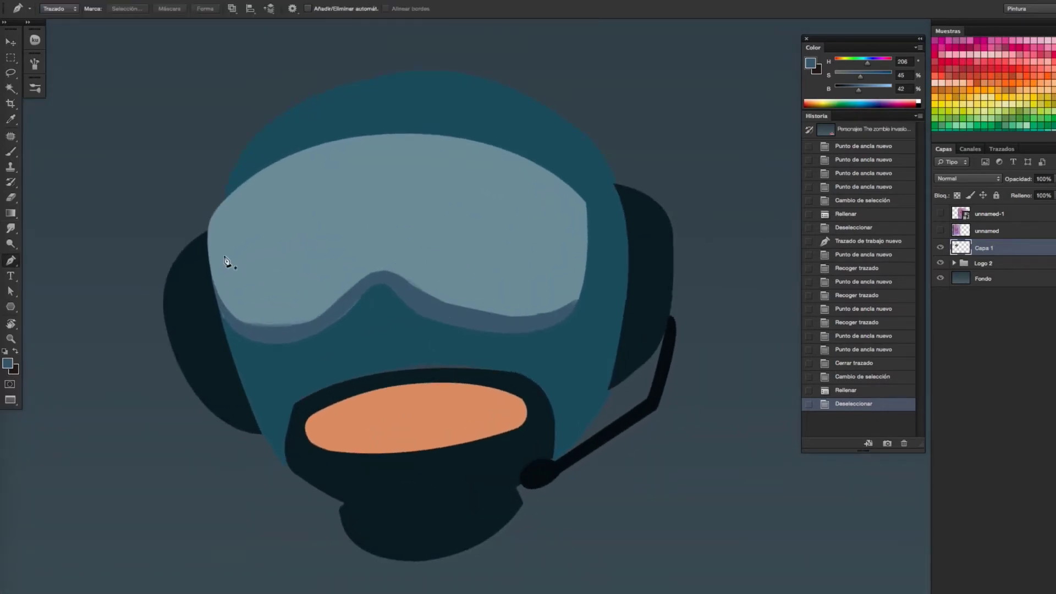
scroll(231, 267, "up", 1)
left_click(200, 276)
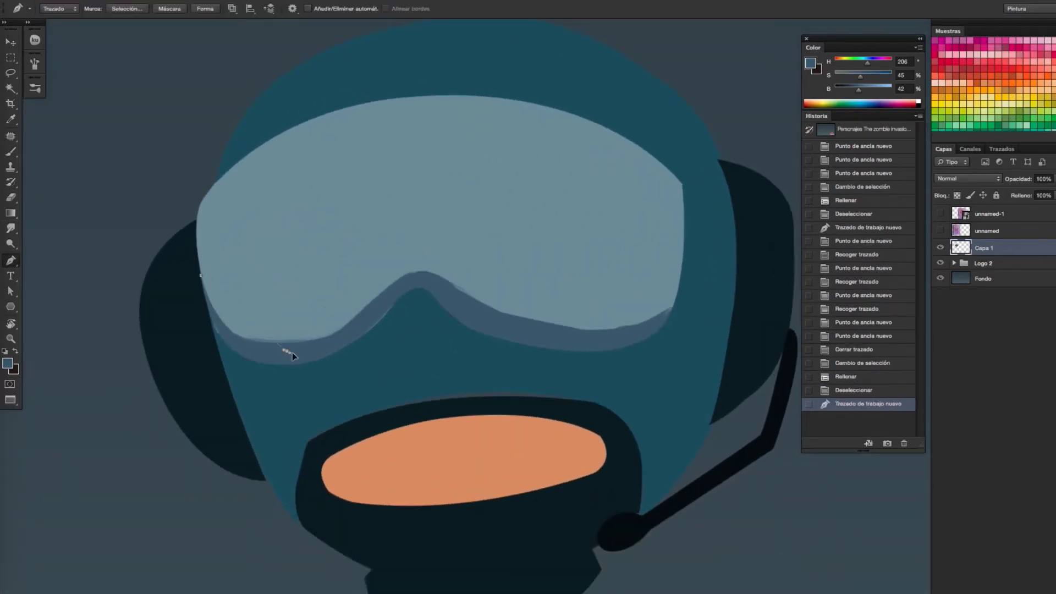
left_click(287, 351, "alt")
left_click_drag(382, 295, 424, 234)
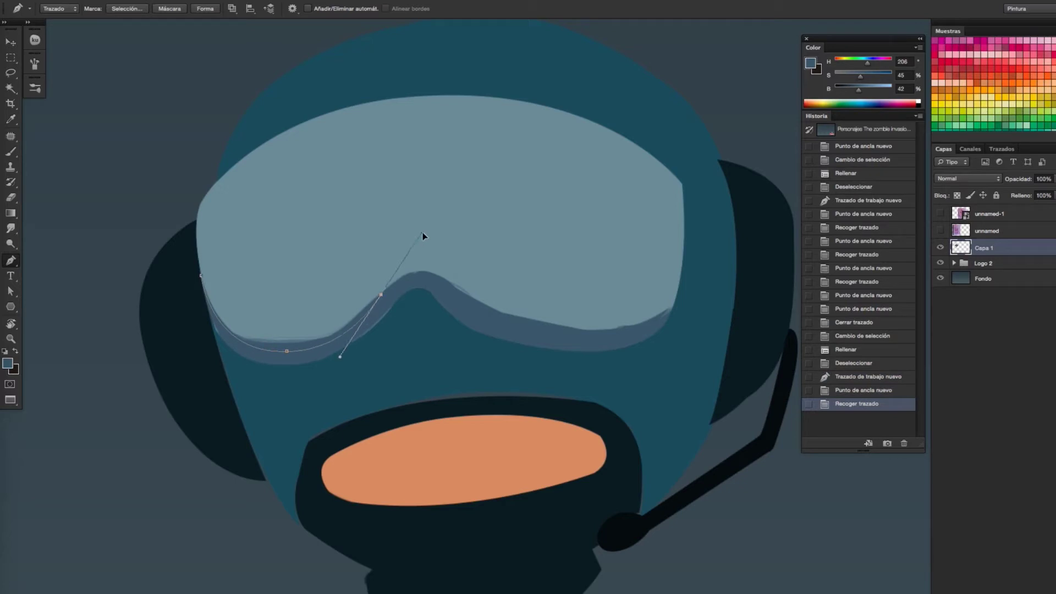
left_click(381, 294, "alt")
left_click_drag(421, 273, 441, 275)
left_click(422, 273, "alt")
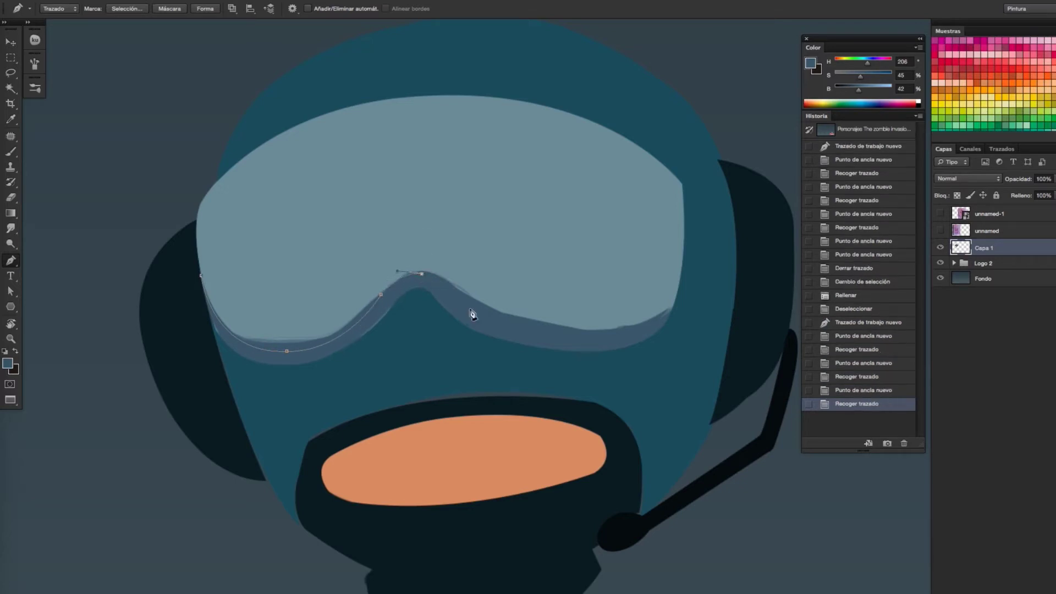
- Continue the lens outline past the nose bridge and along the right lens, closing it
left_click_drag(493, 341, 492, 337)
left_click(472, 309, "alt")
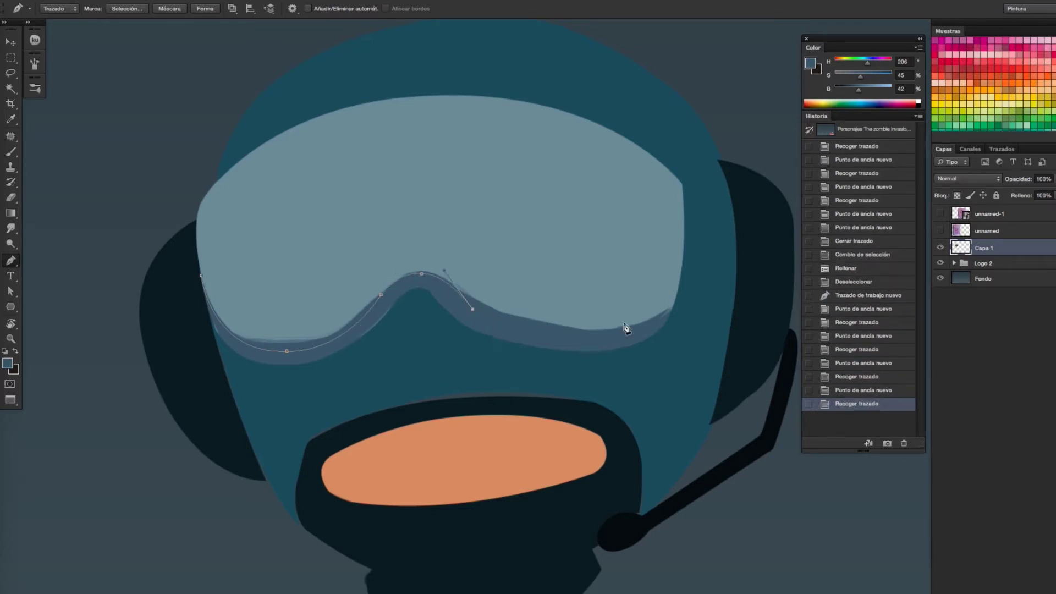
left_click_drag(568, 338, 638, 341)
key("super+Tab")
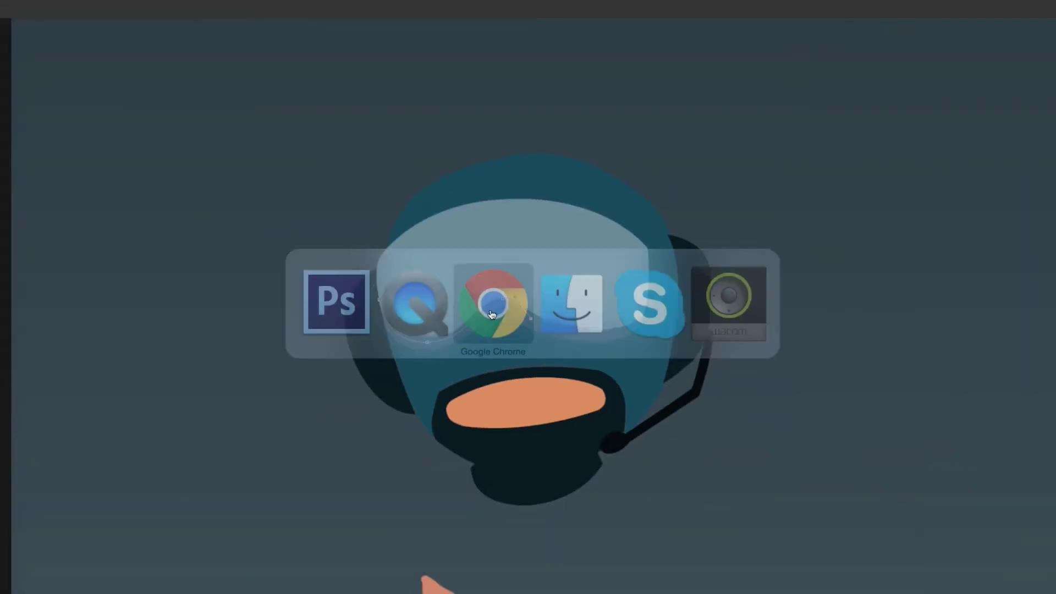
key("Escape")
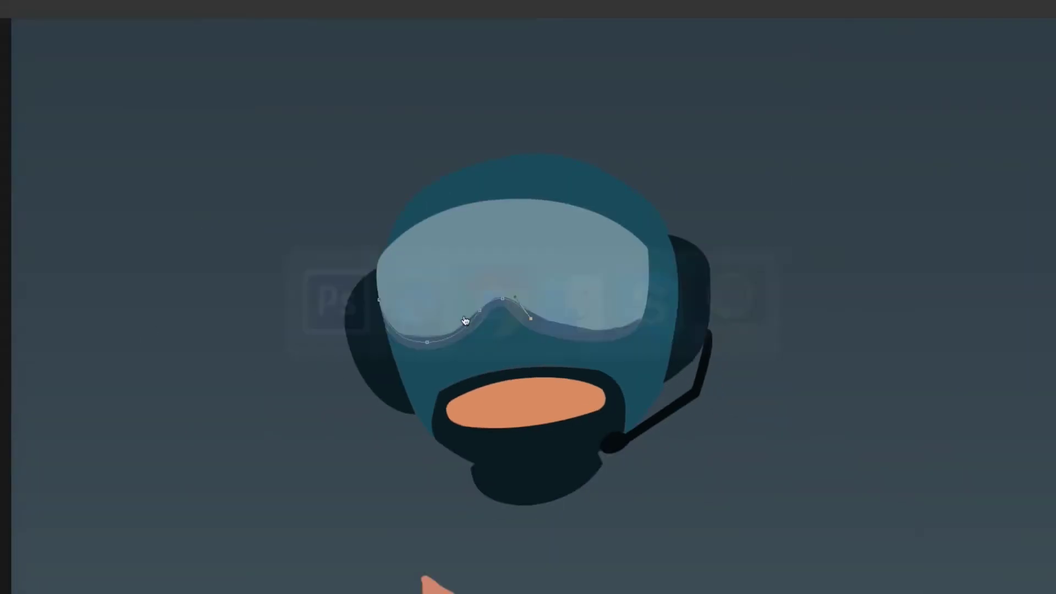
key("XF86AudioRaiseVolume")
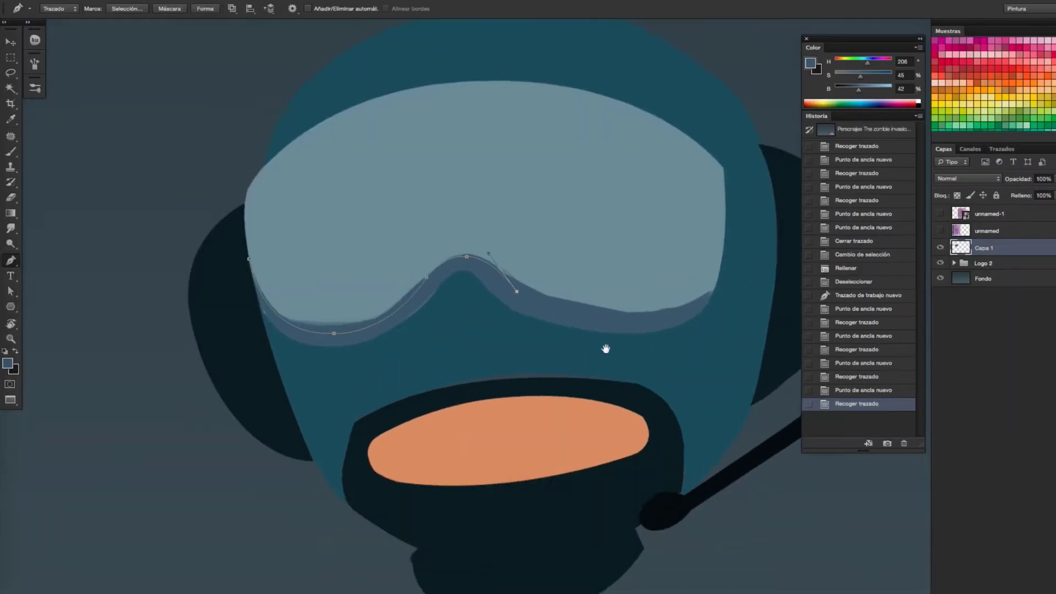
left_click(434, 329)
left_click_drag(534, 354, 606, 355)
left_click(639, 291)
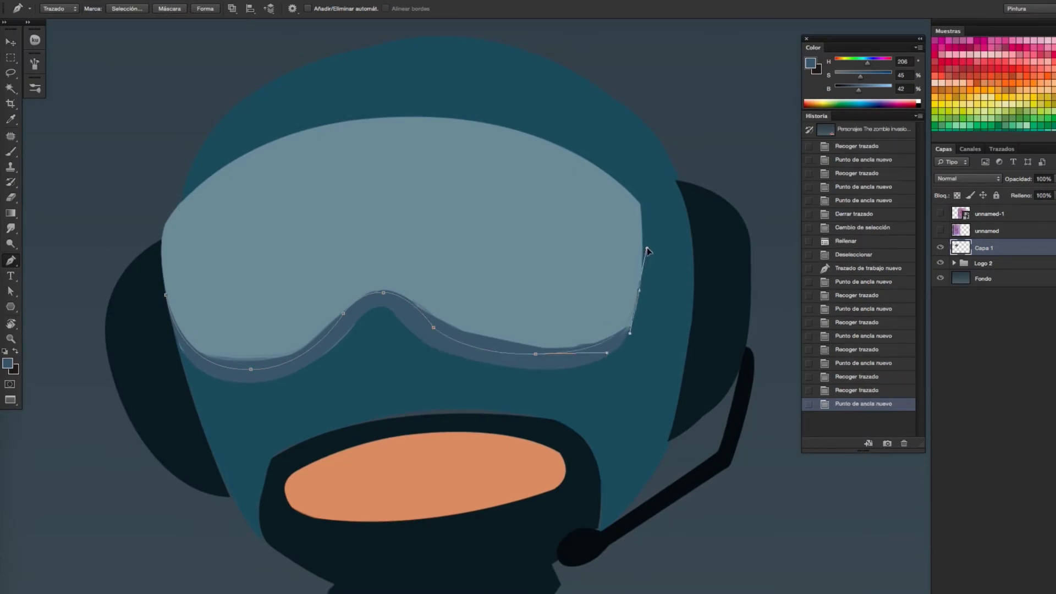
left_click(234, 237)
left_click(166, 295)
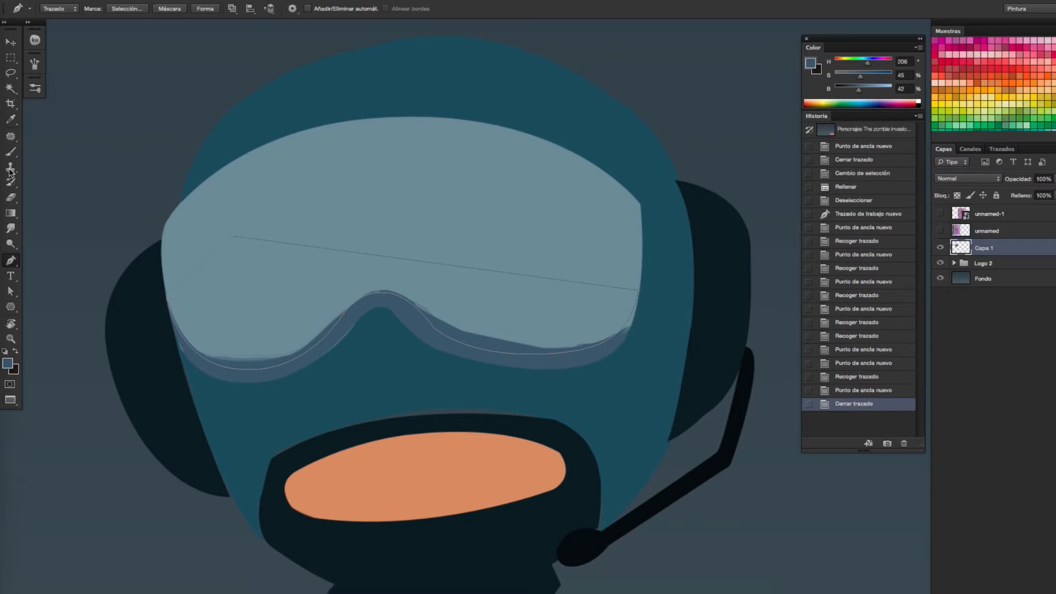
- Fill the lens selection with the lighter lens colour and deselect
key("ctrl+Return")
key("g")
left_click(523, 216, "alt")
key("alt+BackSpace")
key("ctrl+d")
- Trace the face outline from the rim's left edge along the rim bottom to the nose bridge
scroll(572, 323, "down", 2)
scroll(533, 330, "up", 2)
key("p")
scroll(405, 358, "up", 2)
left_click(154, 325)
left_click_drag(262, 384, 348, 370)
left_click(262, 383, "alt")
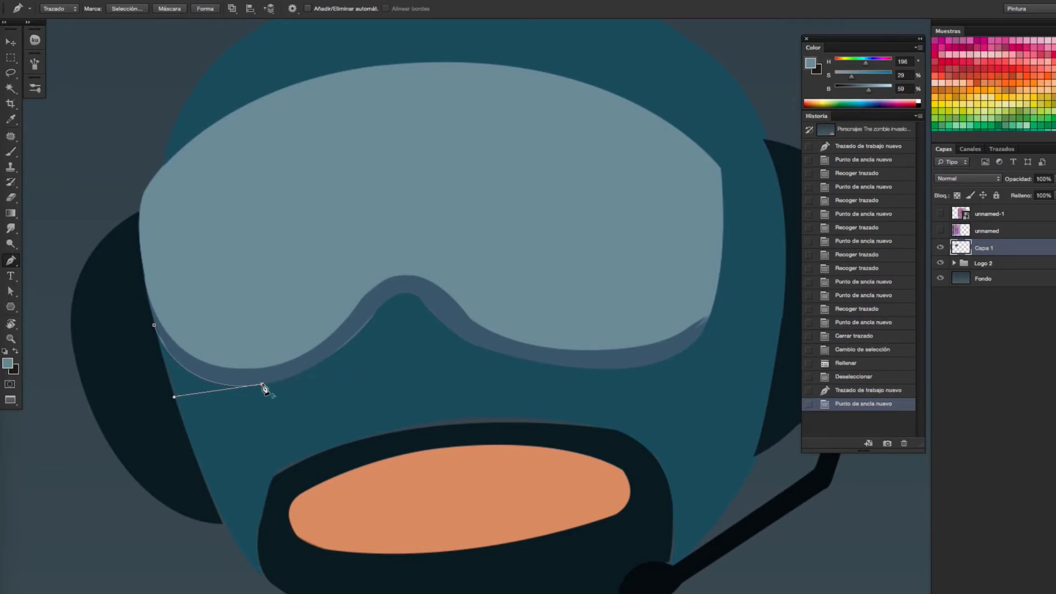
left_click_drag(410, 256, 411, 252)
left_click(376, 308, "alt")
left_click(403, 291, "alt")
left_click_drag(464, 355, 464, 355)
left_click(443, 320, "alt")
- Close the face outline under the right lens and around the lower face, and fill it dark teal
left_click_drag(574, 367, 681, 374)
left_click(574, 367, "alt")
left_click_drag(716, 300, 736, 223)
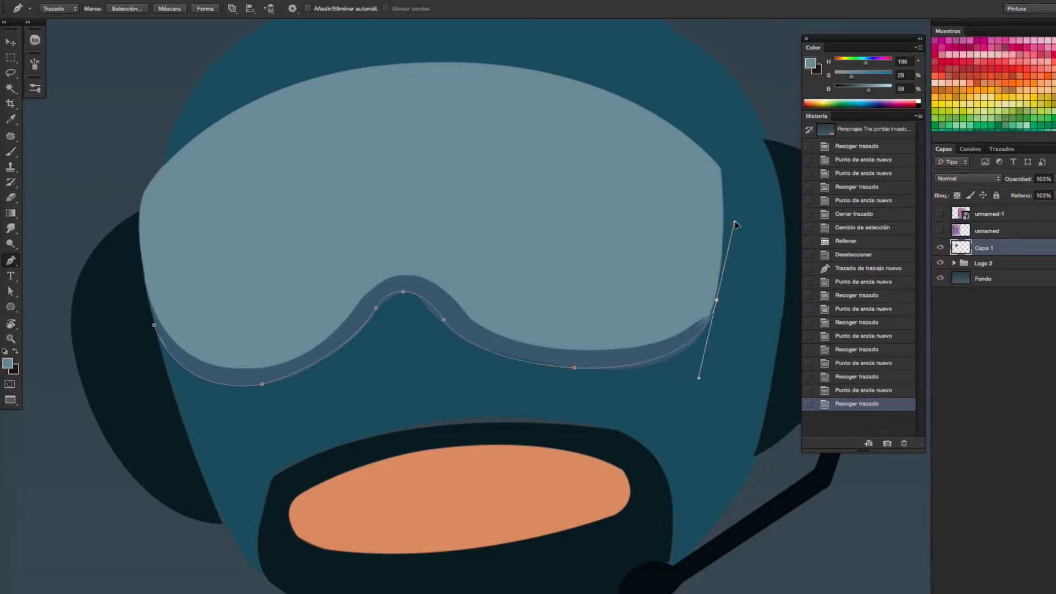
left_click(698, 391)
left_click(354, 406)
left_click(223, 414)
left_click(153, 325)
key("ctrl+Return")
key("g")
left_click(501, 364, "alt")
key("alt+BackSpace")
key("ctrl+d")
key("ctrl+minus")
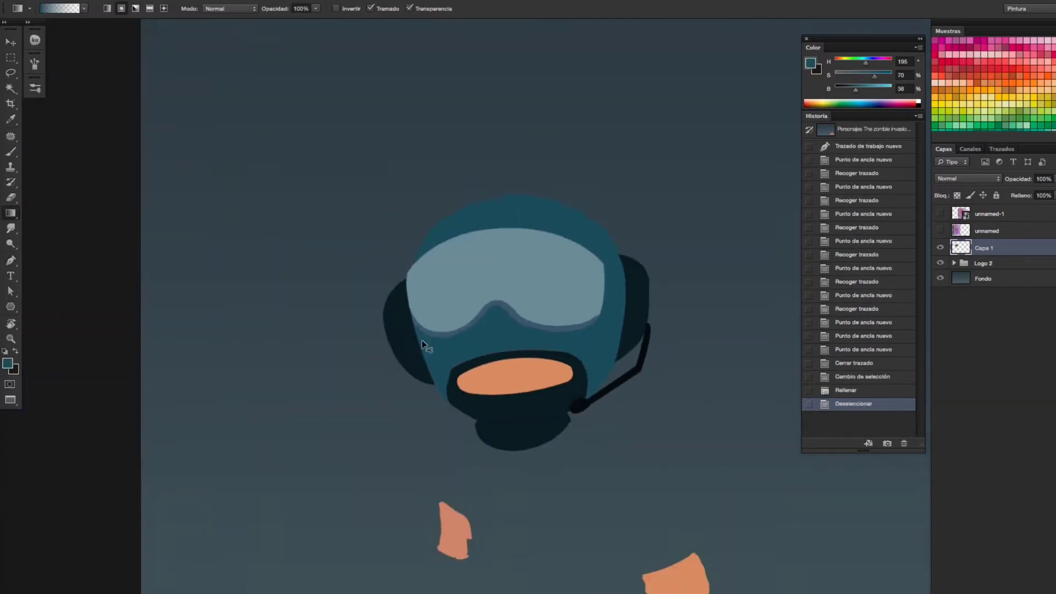
- Shrink the brush to 61 px, sample orange from the hand and teal from the arm, and show the sketch layer
key("ctrl+minus")
key("ctrl+minus")
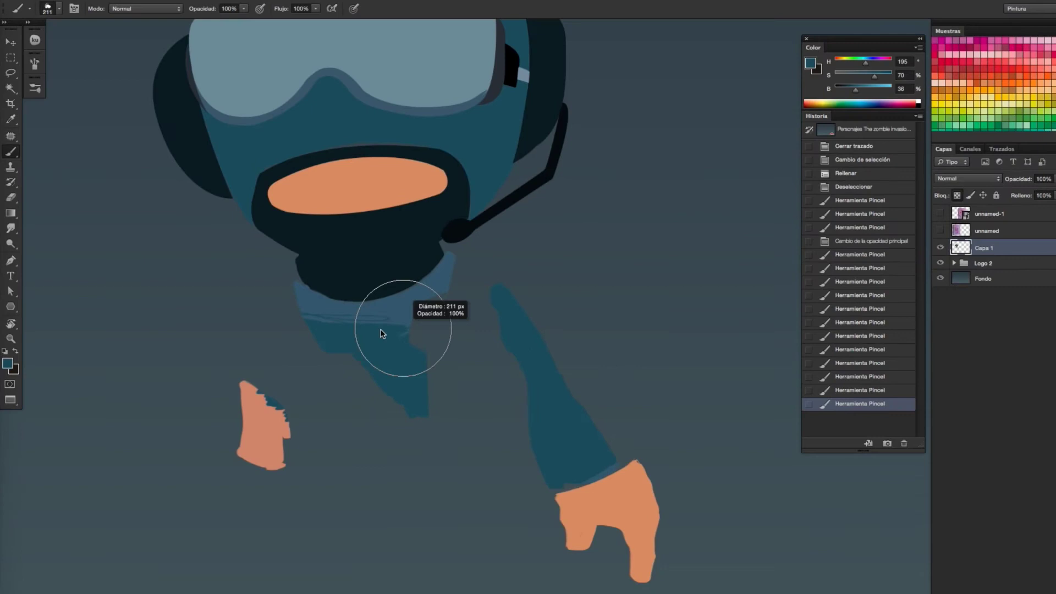
mouse_move(382, 333)
left_mouse_down()
mouse_move(287, 306)
mouse_move(443, 299)
mouse_move(436, 281)
mouse_move(458, 255)
left_mouse_up()
left_click(283, 433, "alt")
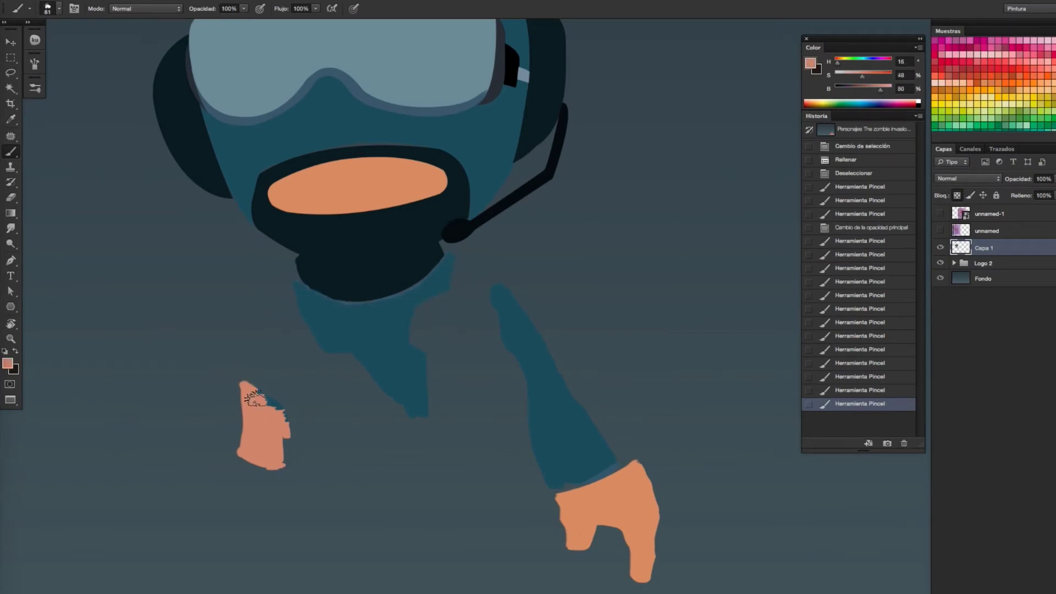
left_click(388, 314, "alt")
left_click(940, 230)
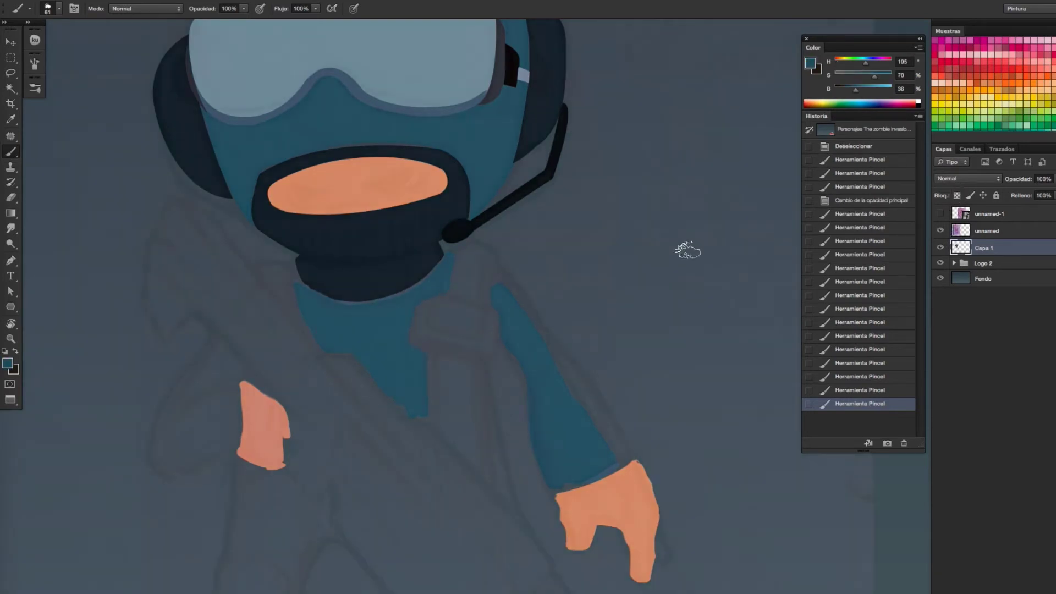
- Start the chest outline under the chin, curving along the chin bottom to the collar
key("p")
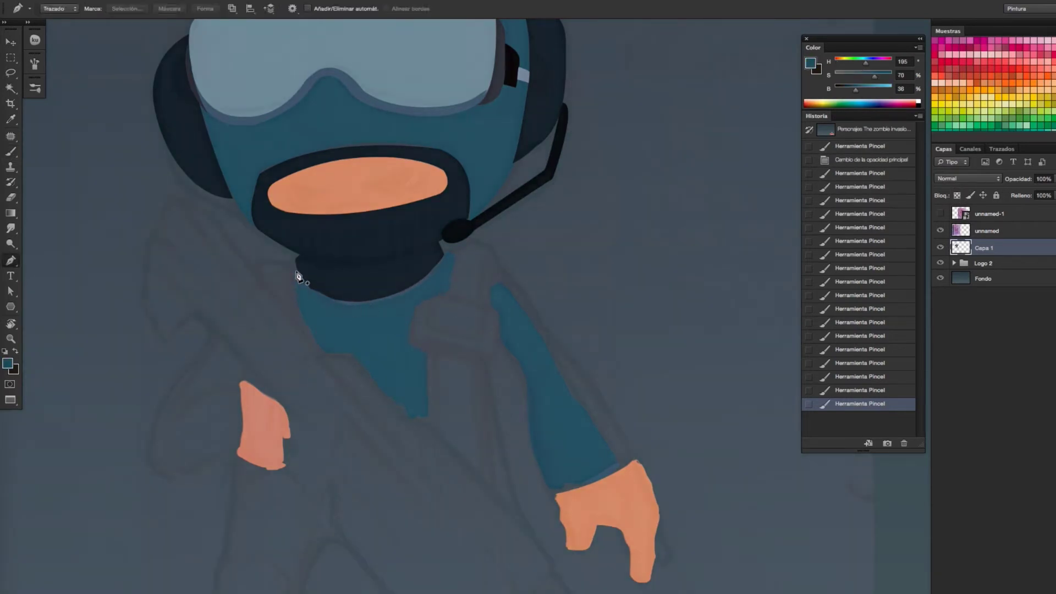
left_click(293, 260)
left_click_drag(431, 295, 452, 251)
mouse_move(439, 295)
left_mouse_down()
mouse_move(434, 307)
mouse_move(416, 305)
left_mouse_up()
left_click(438, 294, "alt")
- Outline the chest sides and bottom, close it, and fill it with teal
left_click(410, 345)
left_click(426, 352)
left_click(430, 426)
left_click(349, 355)
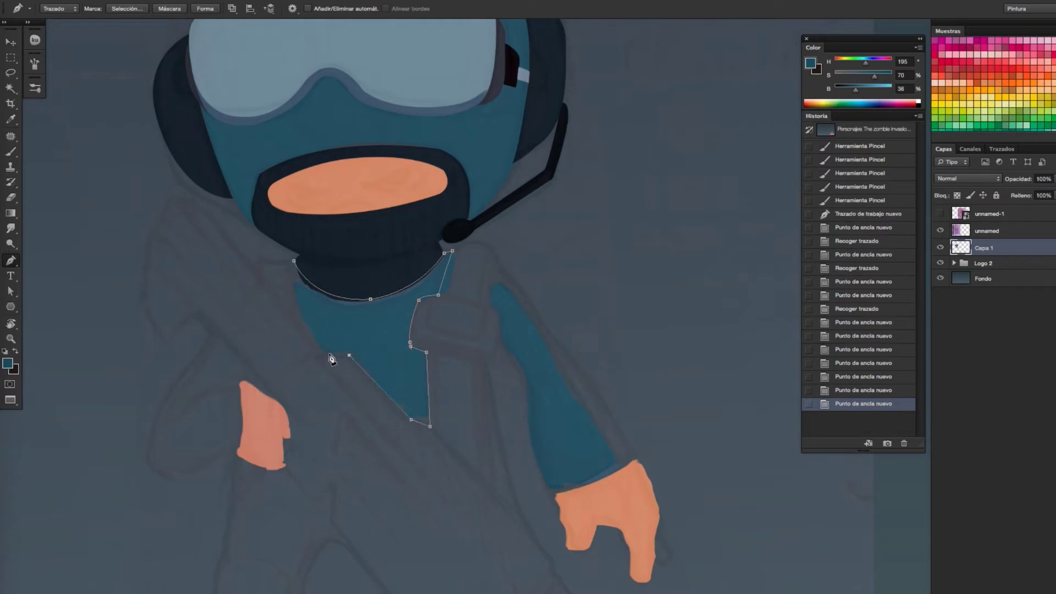
left_click(293, 260)
key("ctrl+Return")
key("alt+BackSpace")
key("ctrl+d")
- Recentre the view, return to the Brush and sample the salmon skin colour from the hand
scroll(379, 366, "down", 1)
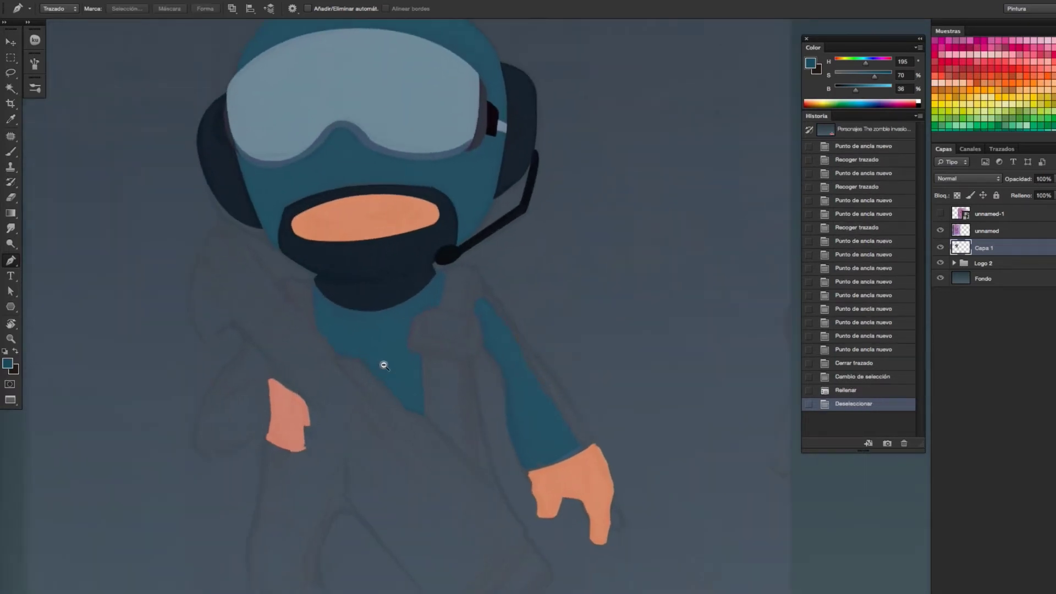
left_click_drag(380, 366, 413, 343)
scroll(384, 377, "down", 1)
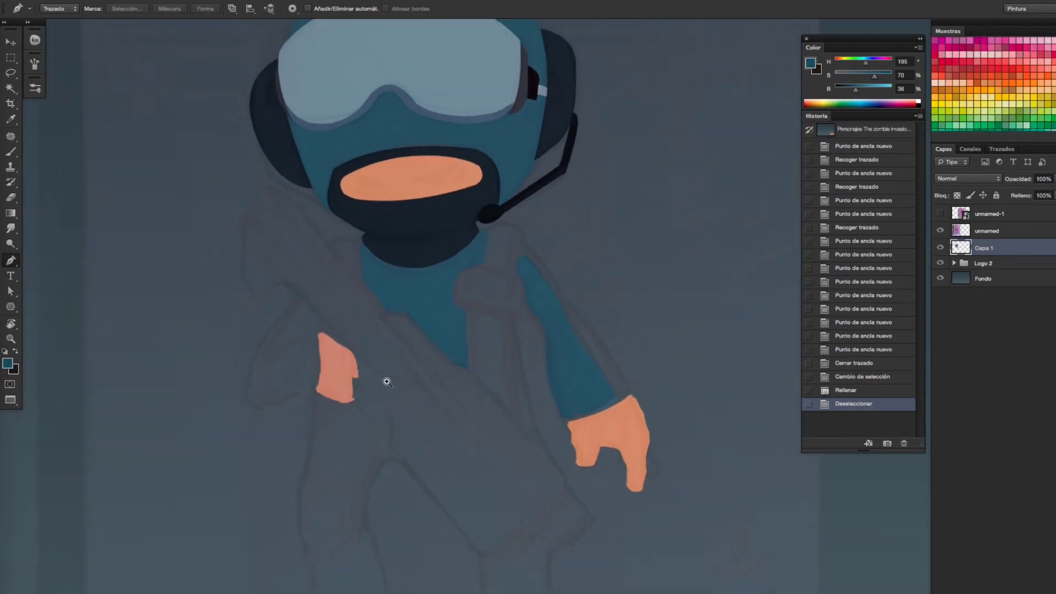
scroll(385, 357, "down", 3)
scroll(417, 299, "up", 3)
key("b")
left_click(352, 369, "alt")
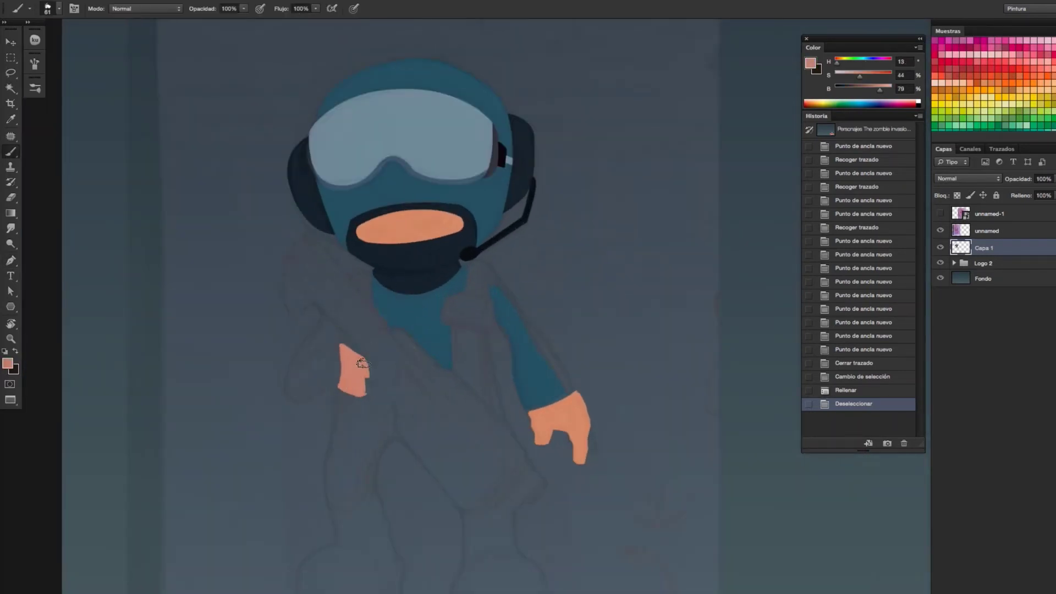
- Touch up the left hand with skin colour, try and undo a dark line, and toggle the sketch layer
left_click(376, 374)
scroll(375, 385, "down", 3)
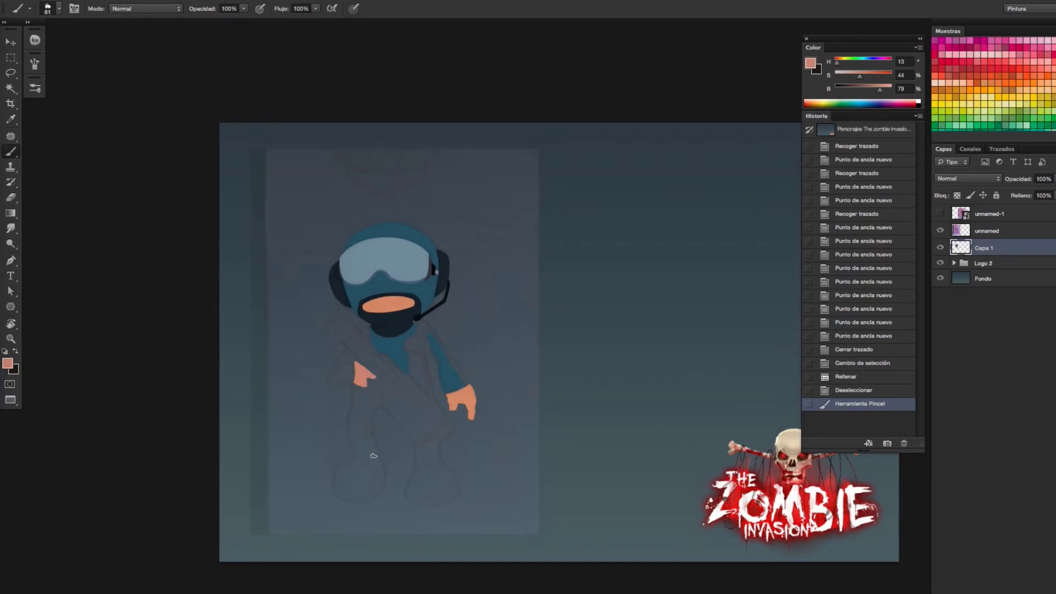
left_click(397, 327, "alt")
left_click_drag(368, 364, 418, 318)
key("ctrl+z")
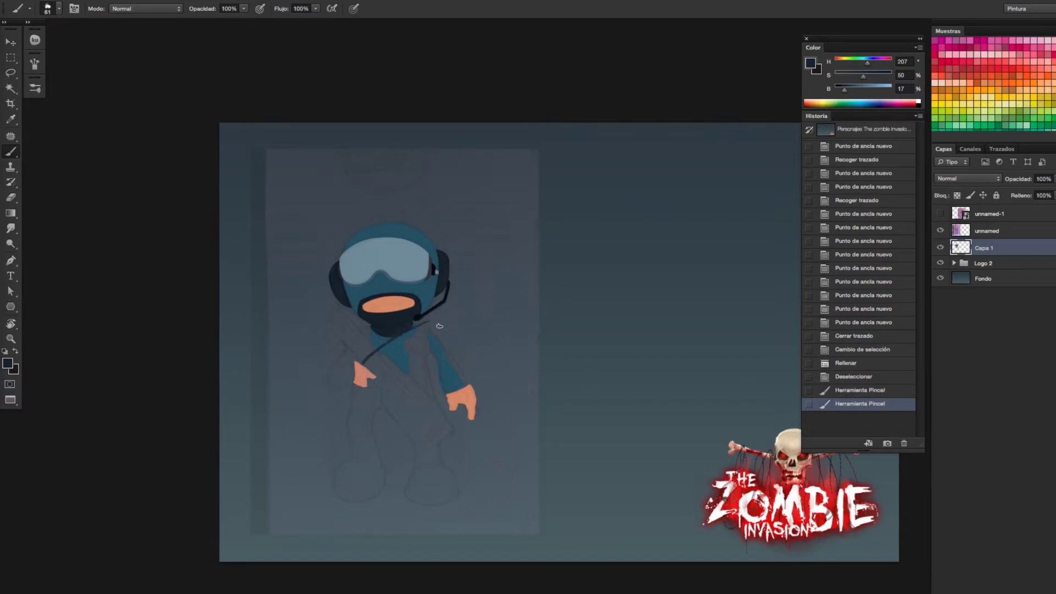
left_click(940, 230)
left_click(449, 288, "alt")
left_click(940, 231)
left_click_drag(363, 343, 427, 330)
left_click(449, 337, "ctrl")
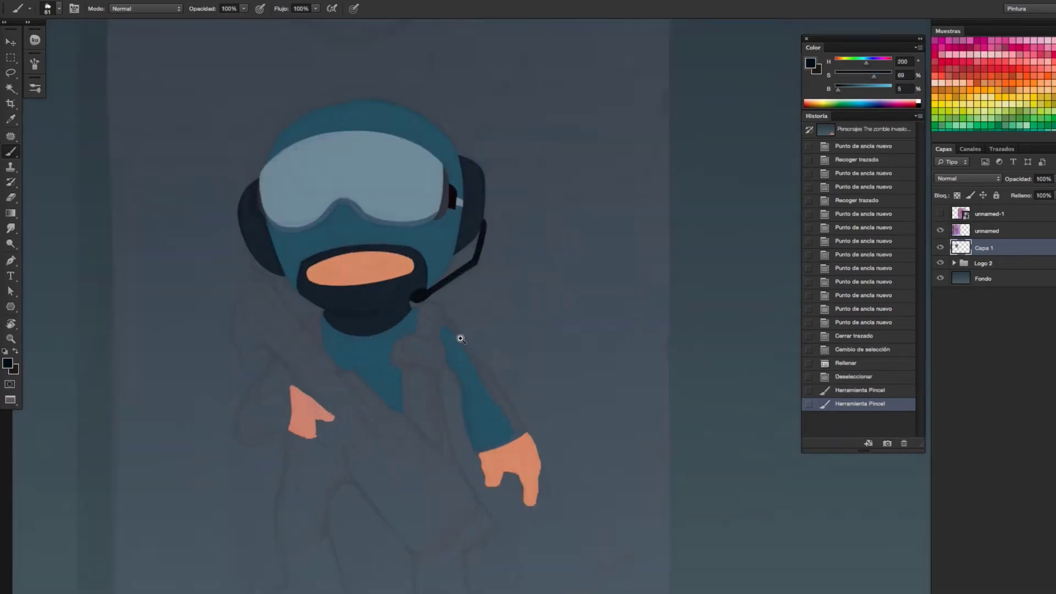
- Trace the strap from below the mic to the left hand and fill it near-black
key("p")
left_click(286, 399)
left_click(419, 307)
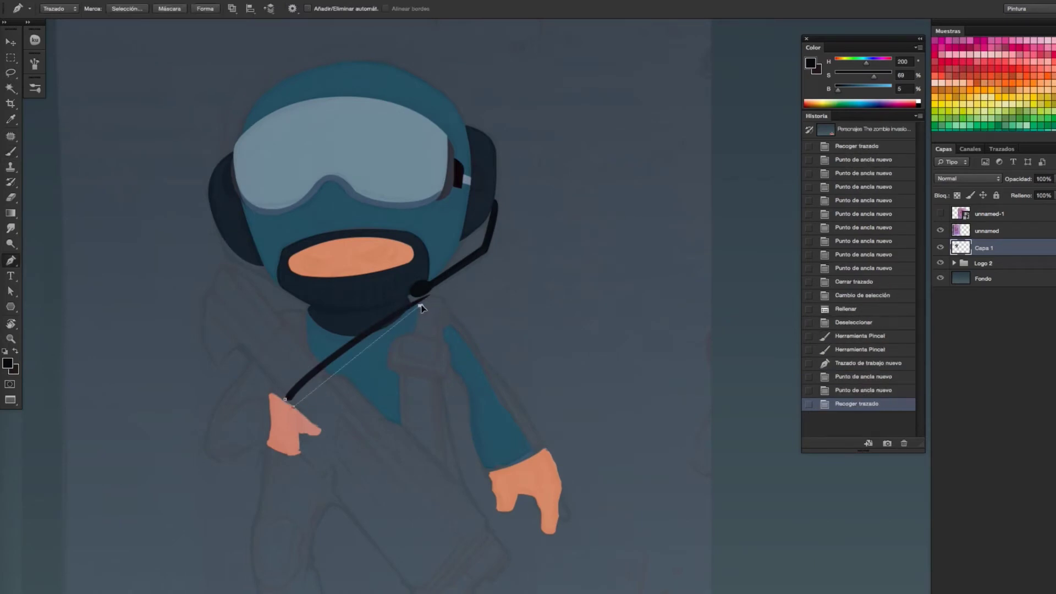
key("ctrl+alt+z")
key("ctrl+alt+z")
mouse_move(419, 306)
left_mouse_down()
mouse_move(501, 261)
mouse_move(419, 305)
left_mouse_up()
left_click(419, 306, "alt")
left_click(285, 399)
key("ctrl+Return")
key("alt+BackSpace")
key("ctrl+d")
- Return to the Brush and sample the dark strap colour
scroll(408, 342, "down", 1)
key("b")
left_click(407, 307, "alt")
left_click(411, 287, "alt")
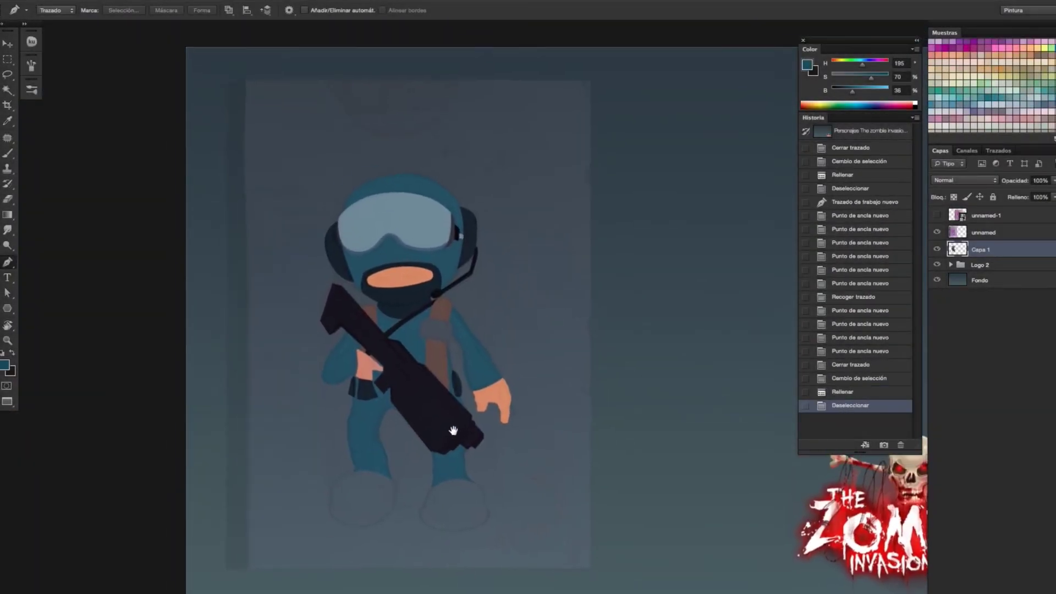
- Zoom in on the legs and trace a closed Pen outline around the left boot
left_click(441, 419, "alt")
left_click(489, 371)
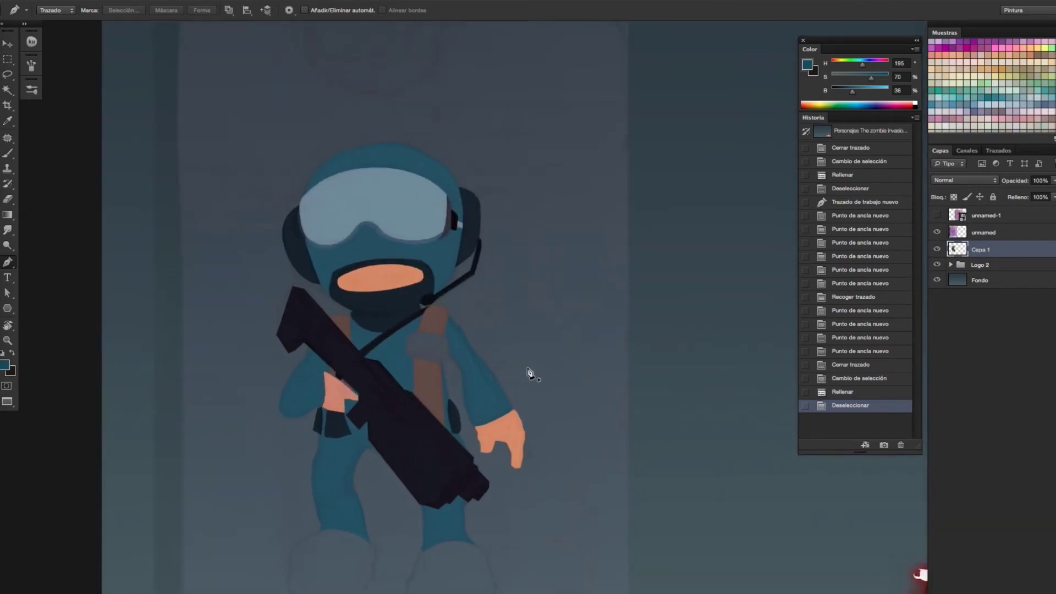
left_click(528, 370)
left_click(373, 325)
left_click_drag(328, 389, 340, 446)
left_click(329, 389, "alt")
left_click(330, 419)
left_click_drag(450, 399, 495, 356)
left_click(450, 399, "alt")
left_click(455, 361)
left_click(435, 338)
left_click(372, 325)
- Fill the left boot selection with dark blue and deselect
key("ctrl+Return")
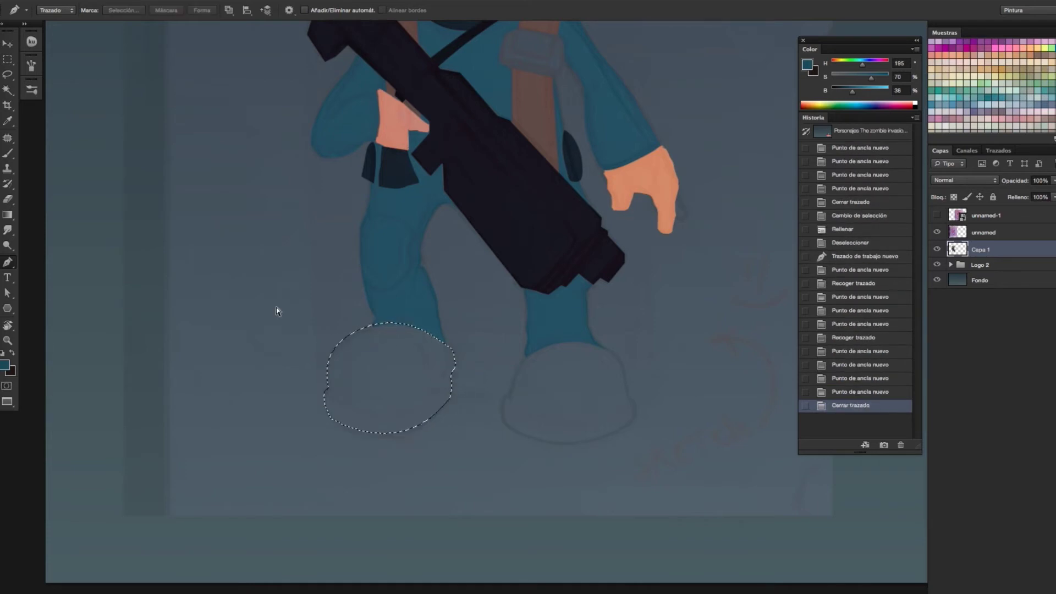
key("ctrl+minus")
key("g")
key("alt+BackSpace")
left_click(514, 117, "alt")
key("alt+BackSpace")
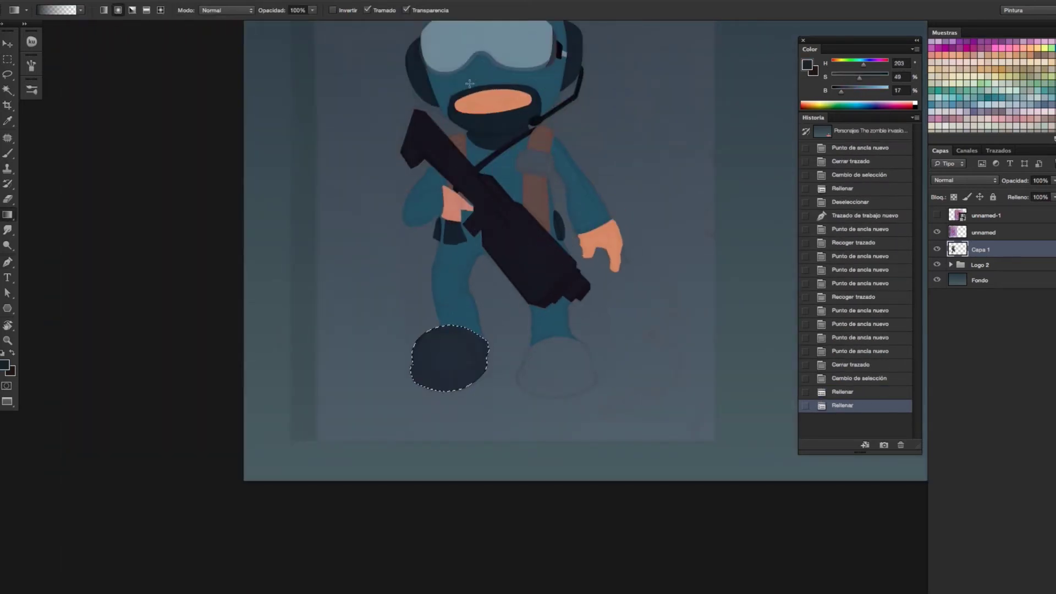
key("ctrl+d")
- Trace a closed Pen outline around the right boot, including its toe and sole
key("ctrl+plus")
key("ctrl+plus")
key("p")
left_click(397, 415)
left_click_drag(467, 350, 543, 349)
mouse_move(541, 418)
left_mouse_down()
mouse_move(544, 500)
mouse_move(548, 425)
left_mouse_up()
left_click(544, 447)
left_click_drag(461, 473, 411, 471)
left_click(388, 438)
left_click(397, 416)
- Fill the right boot with dark blue, deselect, and zoom back in on the character
key("ctrl+Return")
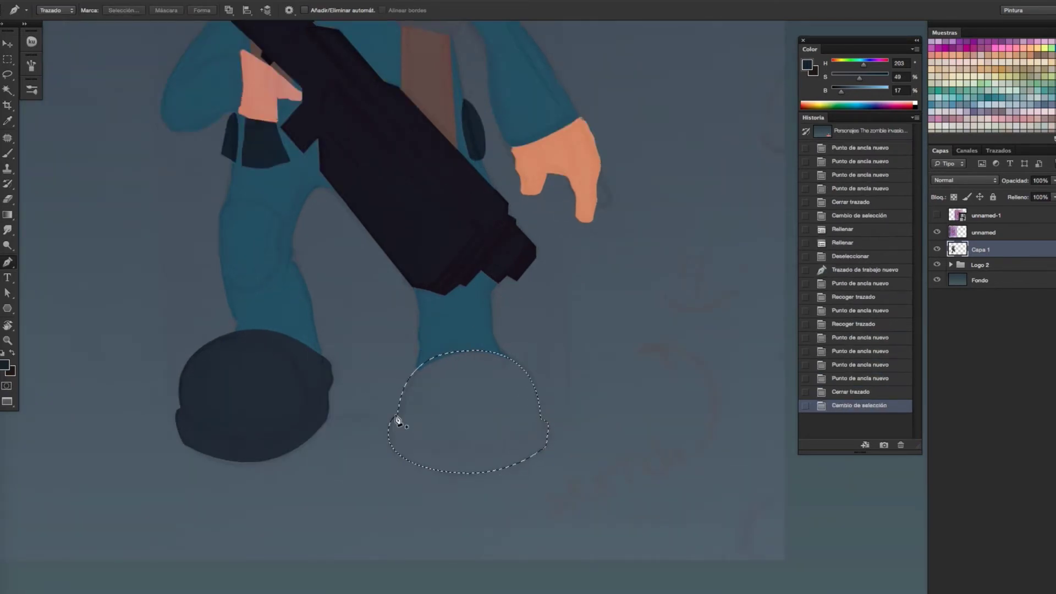
key("alt+BackSpace")
key("ctrl+d")
key("ctrl+minus")
key("ctrl+minus")
key("ctrl+plus")
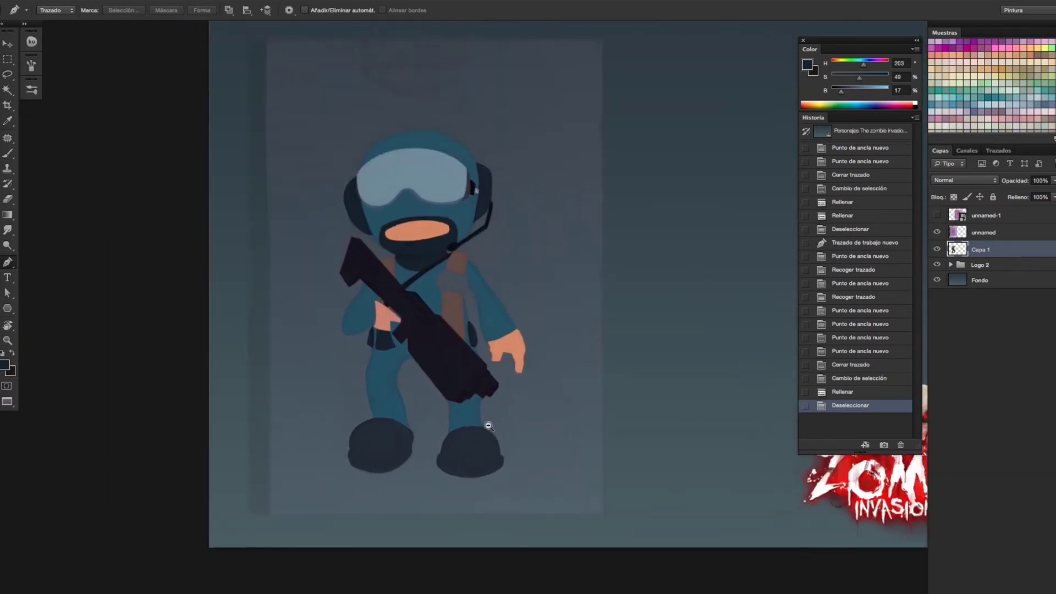
key("ctrl+plus")
- Rewind the background music video in the browser to 3:20
key("super+Tab")
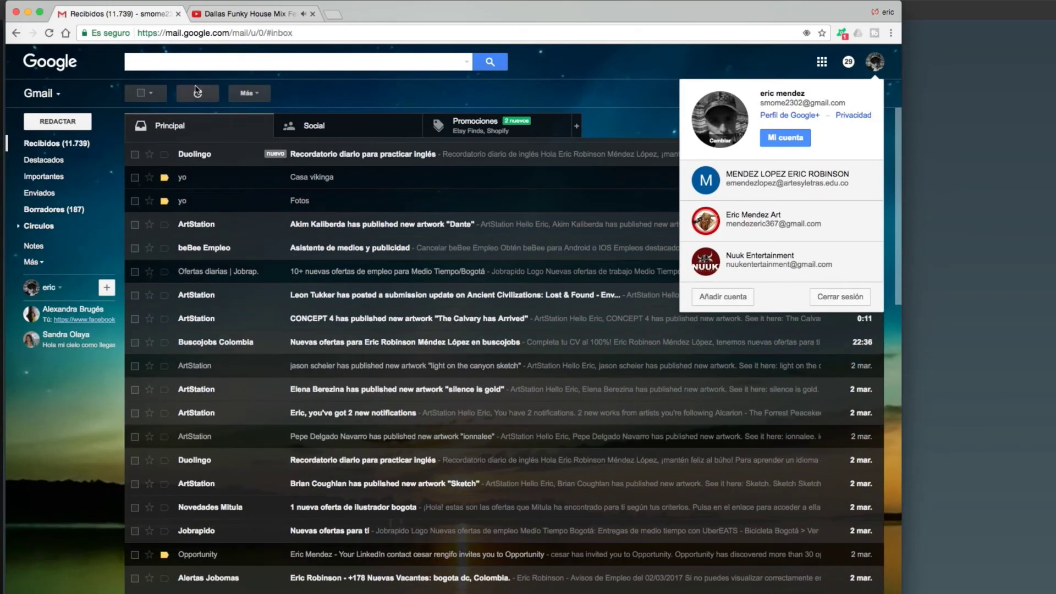
key("ctrl+Tab")
left_click_drag(43, 444, 78, 444)
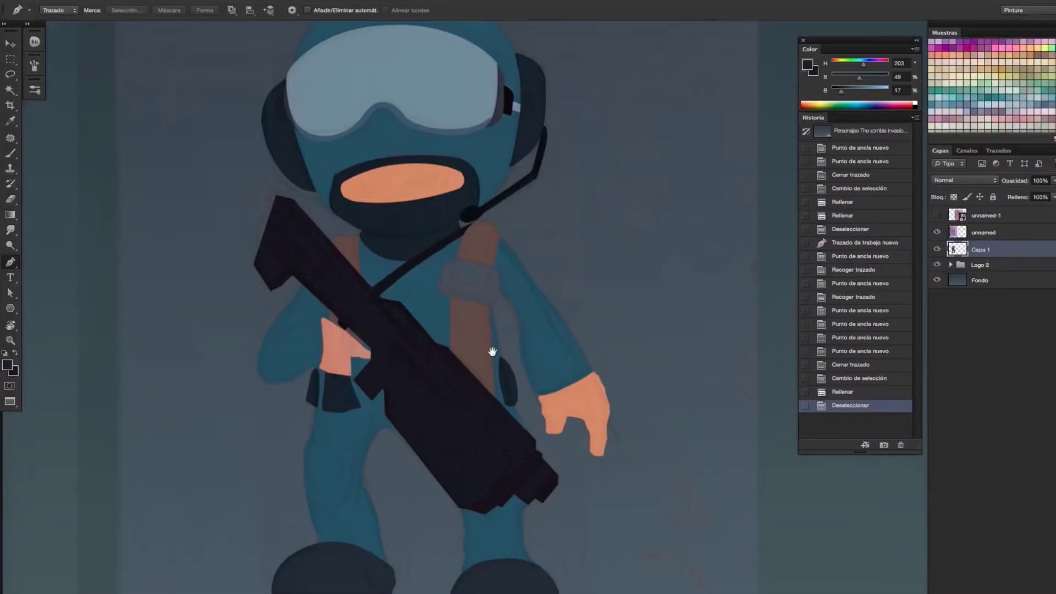
- Start a Pen outline of the band on the shoulder strap
key("ctrl+plus")
left_click(423, 307)
left_click(491, 328)
left_click(504, 305)
left_click(497, 272)
left_click(486, 269)
- Close the strap band outline and fill it with dark purple
left_click(433, 271)
left_click(423, 307)
key("g")
key("ctrl+Return")
left_click(367, 339, "alt")
key("alt+BackSpace")
key("ctrl+d")
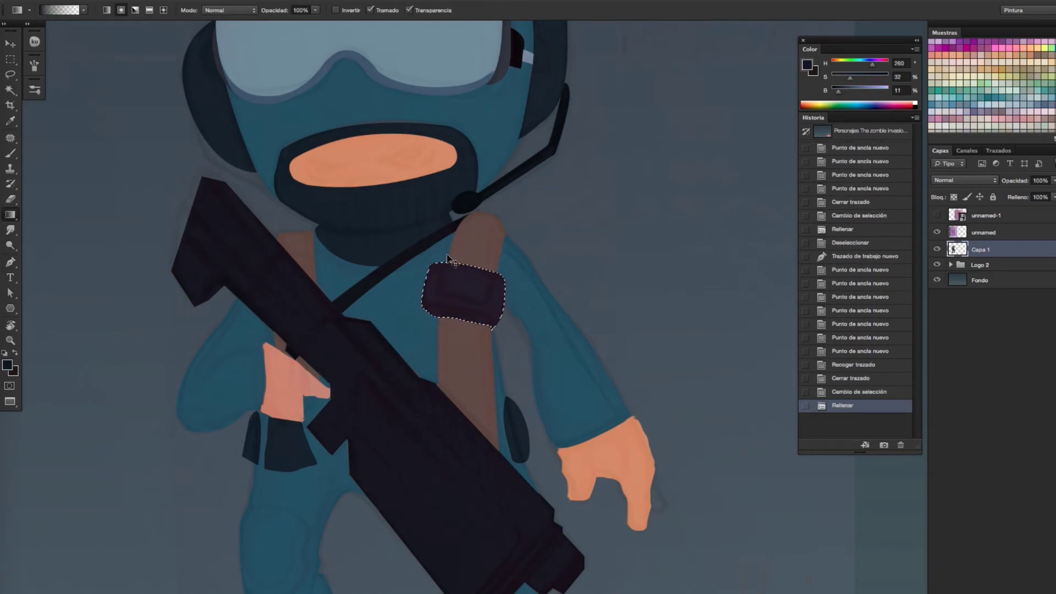
key("p")
- Hide the semi-transparent unnamed layer and trace a knee pad outline on the left leg
left_click(936, 232)
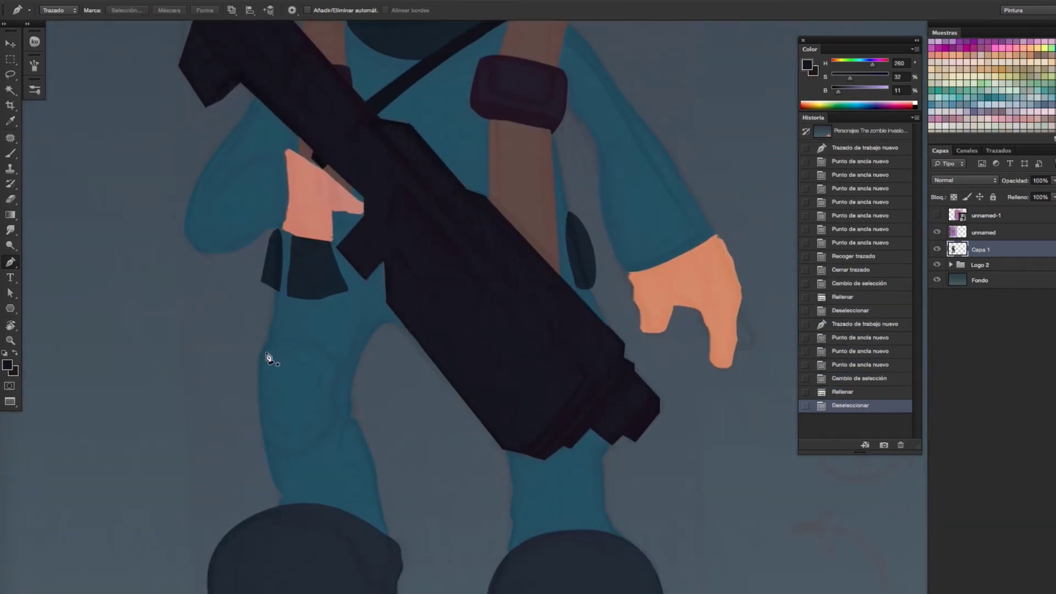
left_click(269, 341)
left_click(258, 367)
left_click(259, 408)
left_click(265, 441)
left_click_drag(310, 449, 324, 436)
left_click(334, 420)
left_click(337, 379)
left_click(324, 349)
left_click(294, 334)
- Fill the knee pad selection, trying colours sampled from the rifle and strap
key("ctrl+Return")
key("alt+BackSpace")
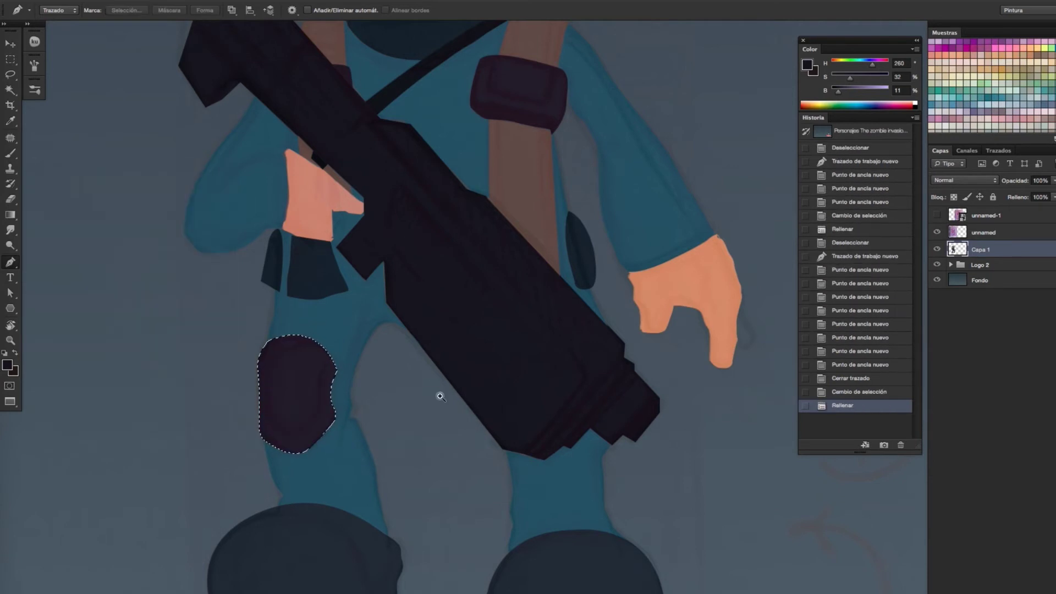
key("ctrl+0")
key("g")
left_click(385, 457, "alt")
key("alt+BackSpace")
left_click_drag(862, 93, 850, 92)
key("alt+BackSpace")
left_click(454, 325, "alt")
key("alt+BackSpace")
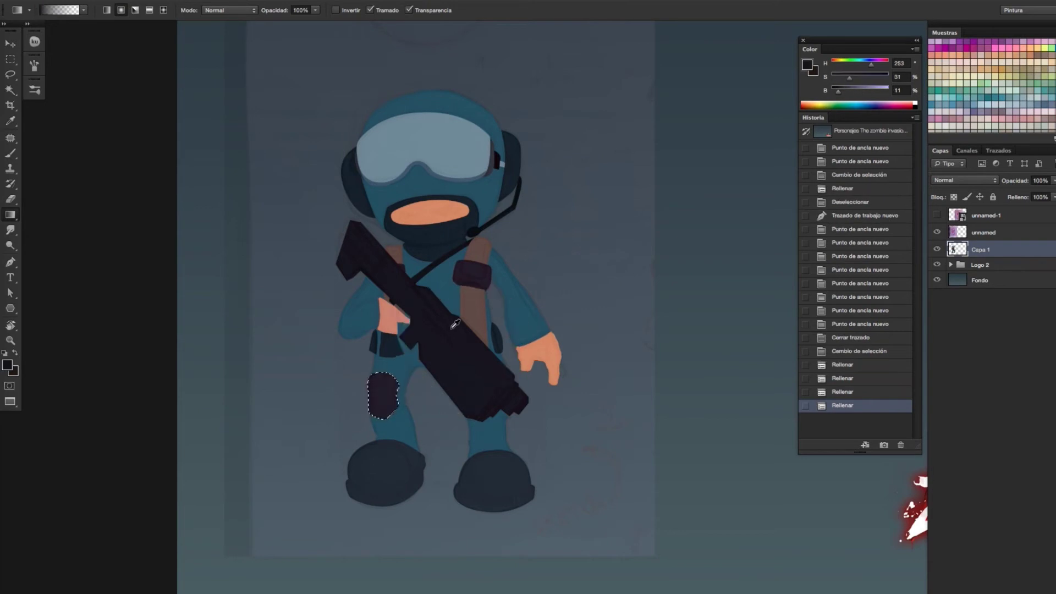
- Try black, then settle the knee pad on a sampled dark blue and deselect
key("d")
key("alt+BackSpace")
key("ctrl+d")
left_click(447, 245, "alt")
key("ctrl+z")
key("alt+BackSpace")
key("ctrl+d")
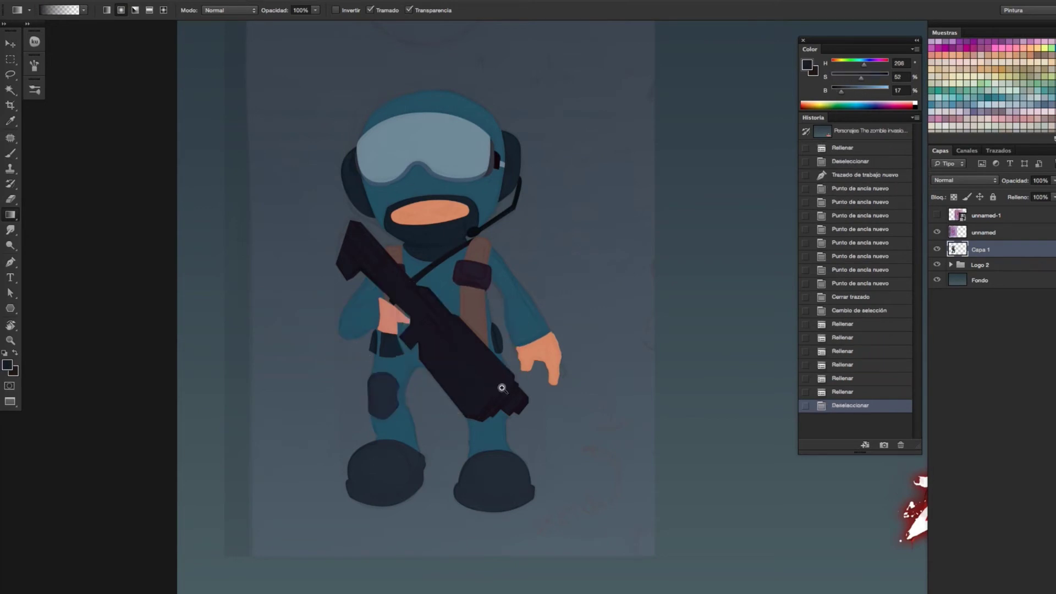
- Touch up beside the knee pad with small brush and eraser strokes
left_click(501, 388)
key("b")
mouse_move(278, 392)
left_mouse_down()
mouse_move(295, 388)
mouse_move(291, 412)
mouse_move(308, 392)
left_mouse_up()
key("e")
scroll(354, 434, "down", 3)
key("b")
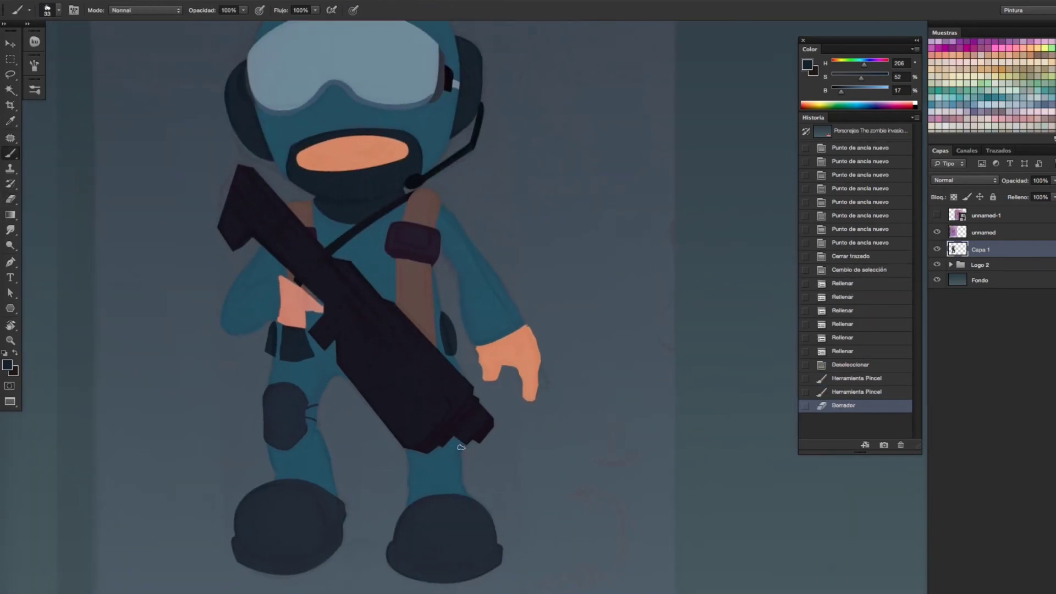
scroll(385, 438, "up", 3)
- Outline a small patch below the rifle and fill it with the dark colour
key("p")
left_click(418, 447)
left_click(449, 456)
left_click(461, 456)
left_click(447, 425)
left_click(417, 446)
key("ctrl+Return")
key("alt+BackSpace")
key("ctrl+d")
scroll(438, 442, "down", 3)
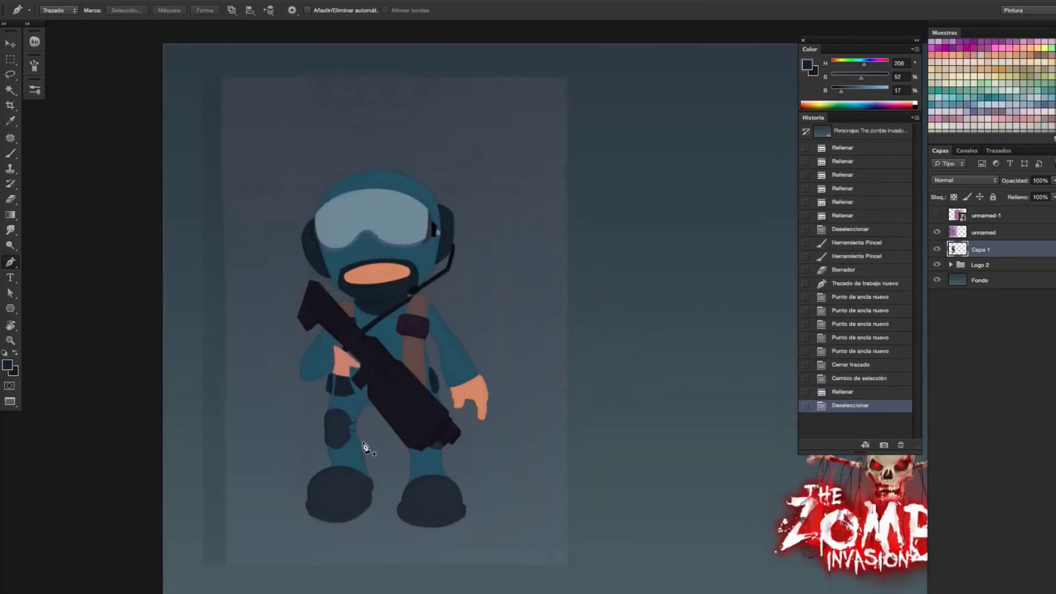
- Paint peach eyelid shading on the face with the brush enlarged to 15
scroll(391, 281, "up", 3)
left_click(383, 272)
left_click_drag(433, 334, 444, 362)
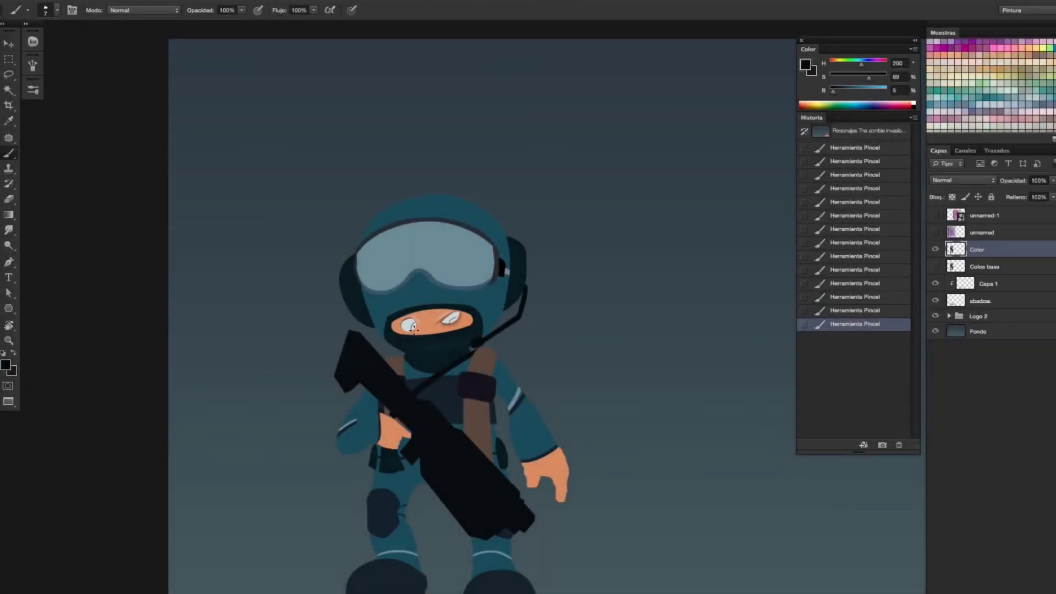
scroll(524, 353, "up", 2)
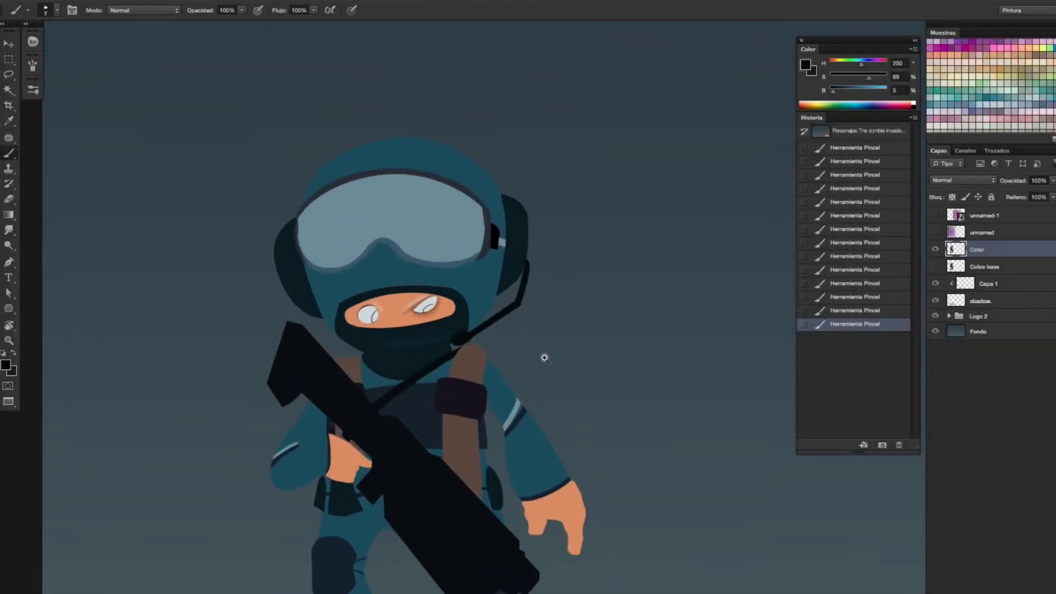
scroll(550, 354, "up", 3)
left_click_drag(421, 319, 424, 322)
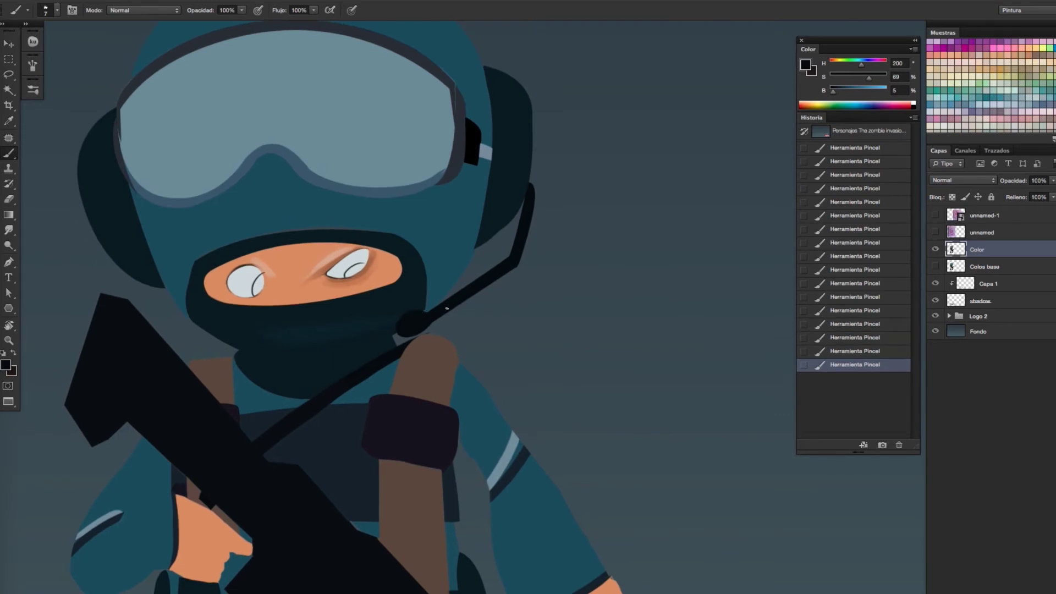
scroll(384, 308, "up", 2)
left_click(360, 291, "alt")
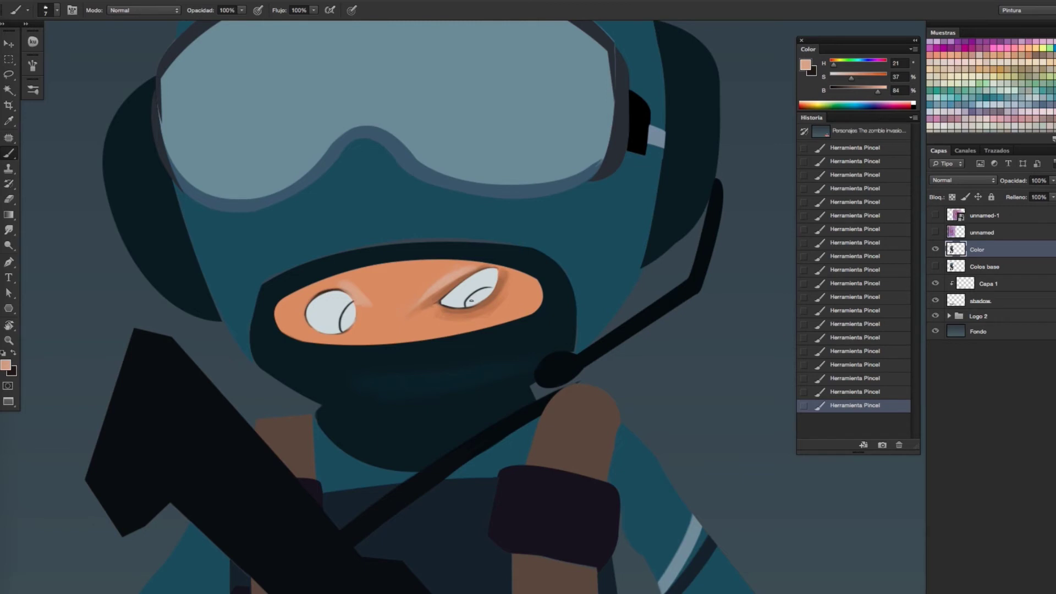
key("bracketright")
key("bracketright")
key("bracketright")
- Paint dark brown and near-black pupils and light grey-white eyeballs
left_click(485, 301, "alt")
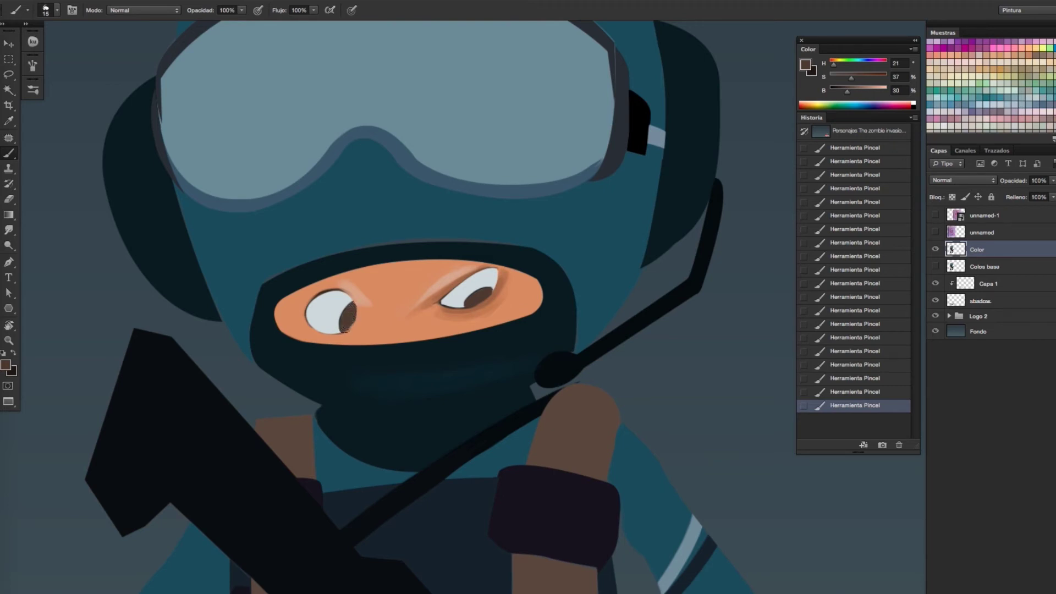
left_click(550, 356, "alt")
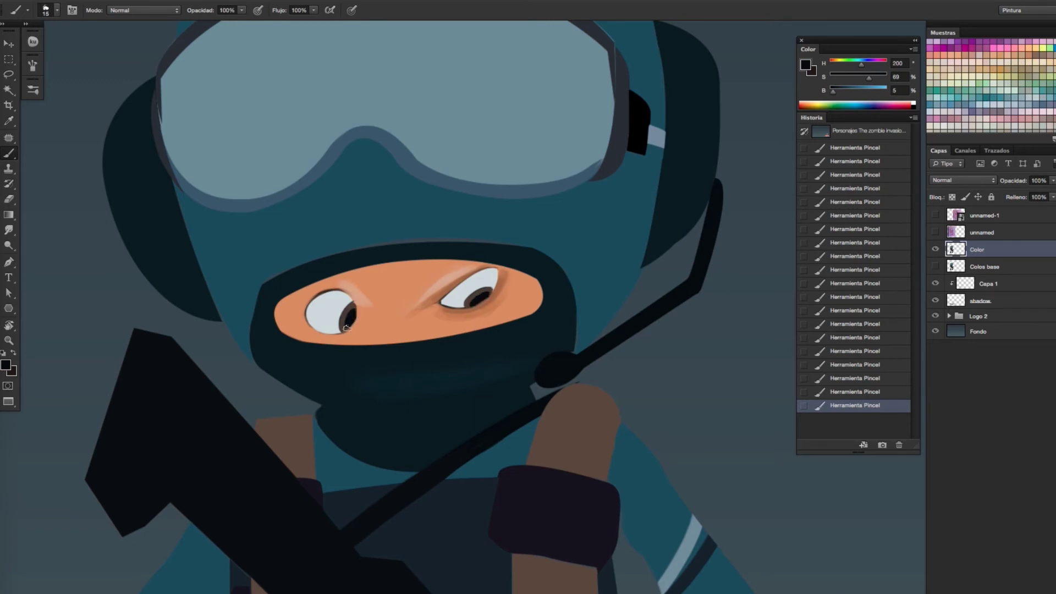
scroll(349, 326, "down", 5)
scroll(392, 350, "up", 3)
scroll(392, 351, "up", 3)
scroll(500, 325, "up", 1)
left_click(416, 317, "alt")
left_click_drag(419, 350, 400, 359)
left_click(424, 305, "alt")
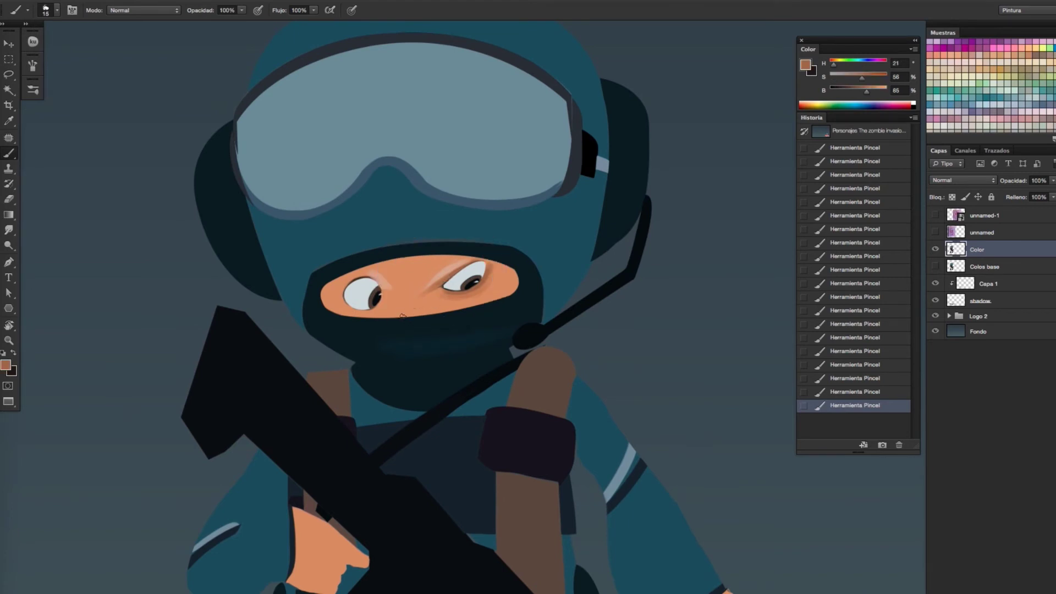
- Undo the first nose stroke and try shorter, then new, nose strokes
key("ctrl+z")
key("ctrl+z")
key("ctrl+z")
key("ctrl+z")
key("ctrl+z")
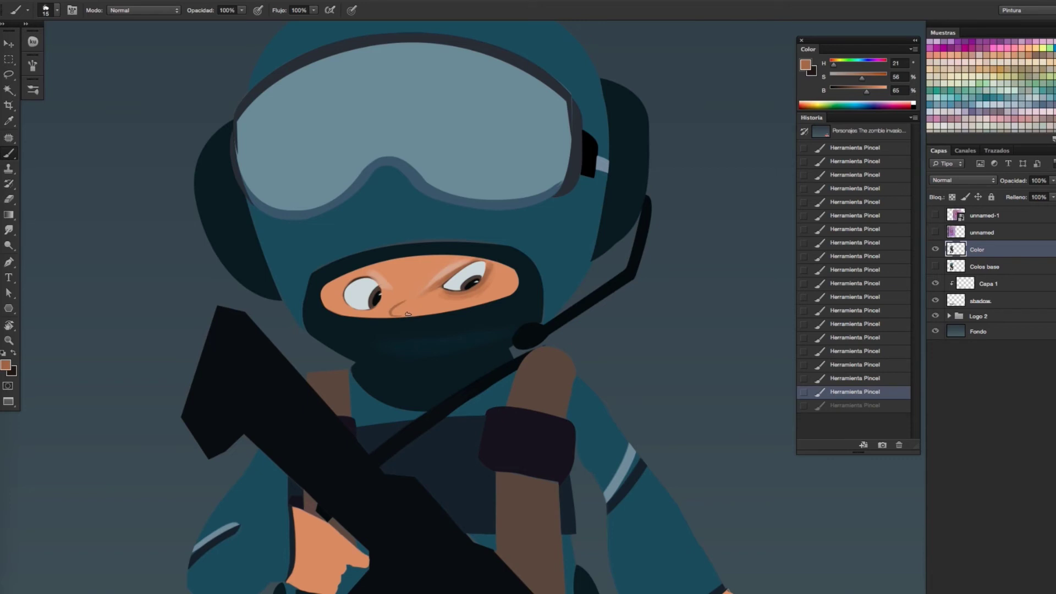
mouse_move(403, 301)
left_mouse_down()
mouse_move(401, 313)
mouse_move(396, 306)
left_mouse_up()
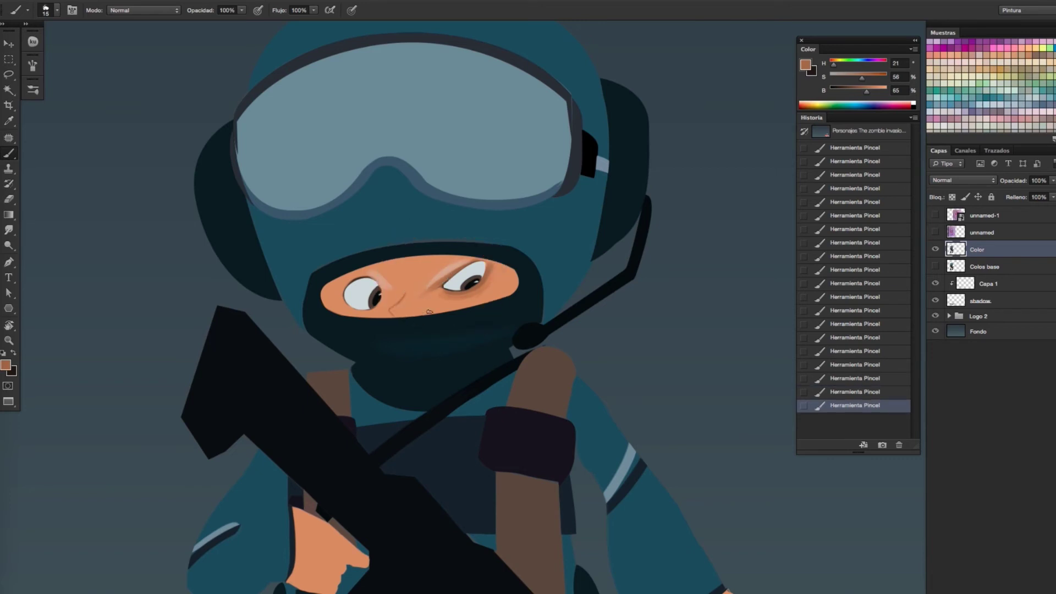
scroll(430, 301, "down", 5)
scroll(407, 313, "up", 5)
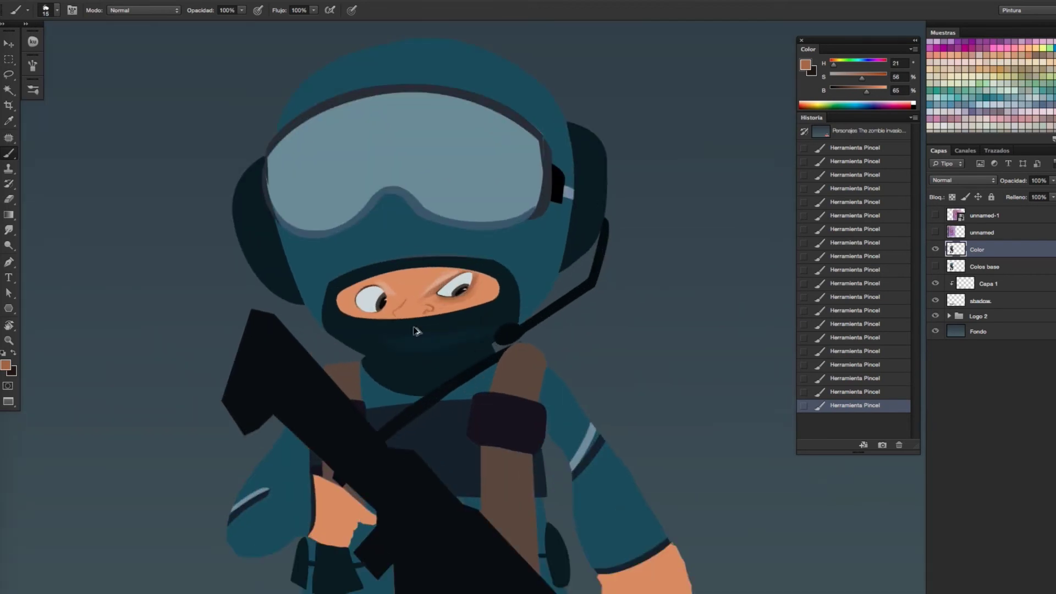
key("ctrl+alt+z")
key("ctrl+alt+z")
key("ctrl+alt+z")
key("ctrl+alt+z")
mouse_move(400, 301)
left_mouse_down()
mouse_move(403, 316)
mouse_move(424, 306)
left_mouse_up()
scroll(427, 311, "down", 3)
scroll(429, 325, "up", 5)
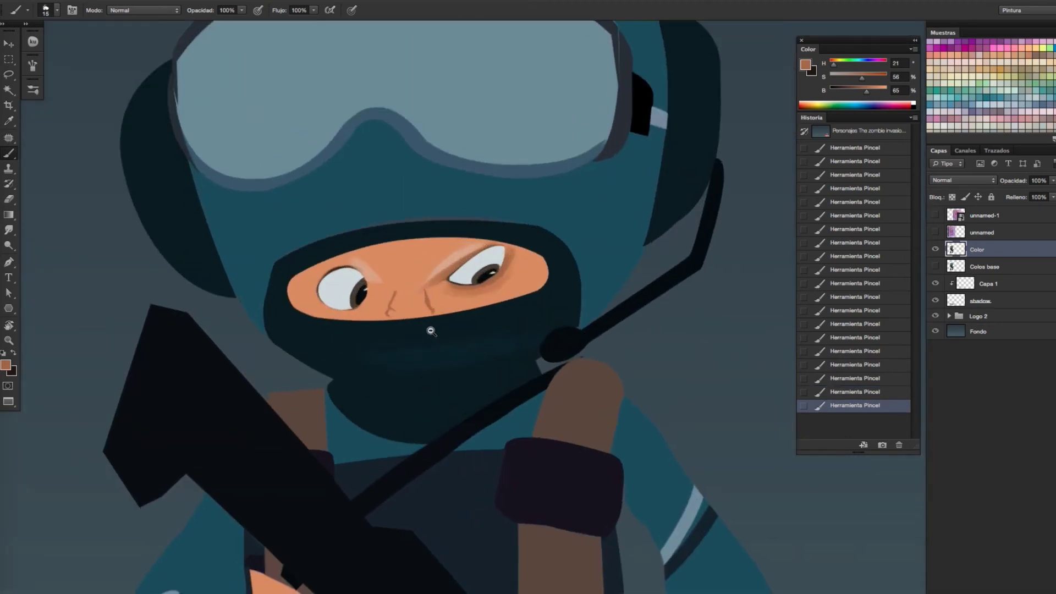
- Replace the nose with a longer stroke and dark tip, then undo the last five strokes
key("ctrl+z")
key("ctrl+alt+z")
key("ctrl+alt+z")
key("ctrl+alt+z")
key("ctrl+shift+z")
key("ctrl+alt+z")
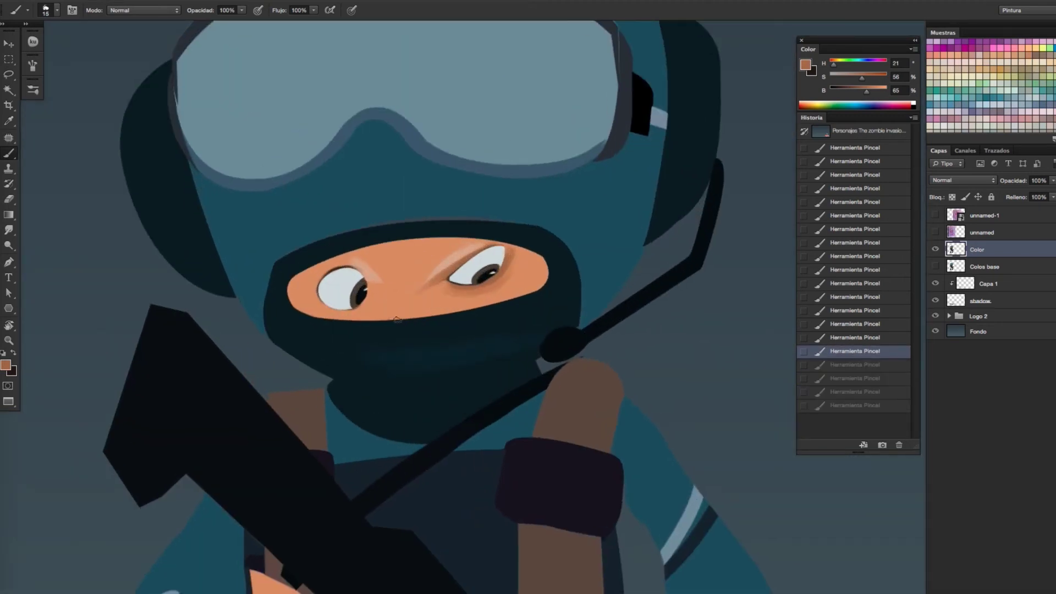
left_click_drag(383, 312, 435, 297)
left_click_drag(435, 297, 439, 300)
scroll(395, 318, "down", 5)
scroll(403, 313, "up", 5)
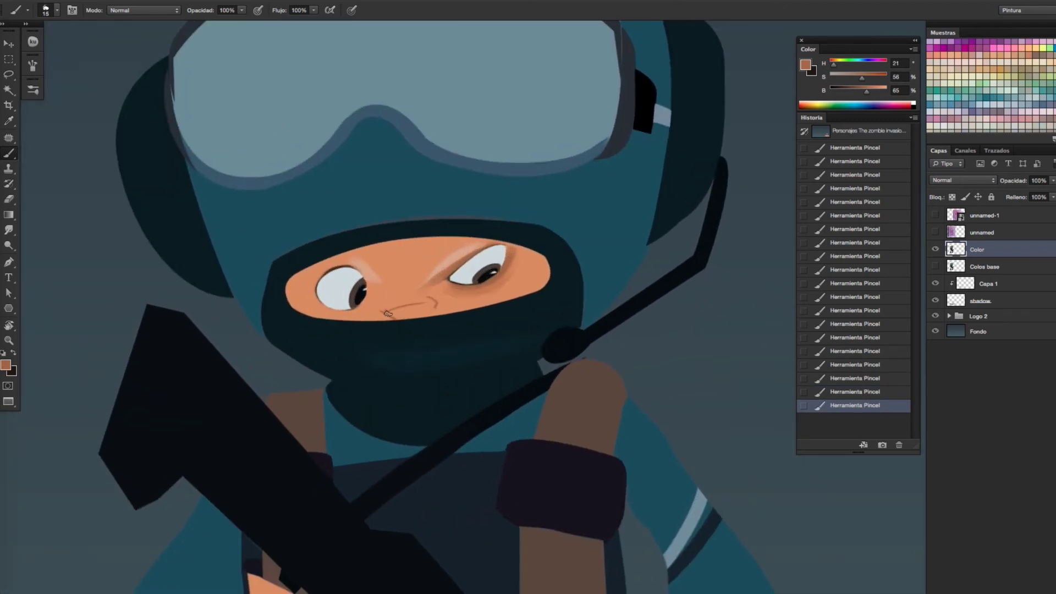
scroll(433, 313, "down", 2)
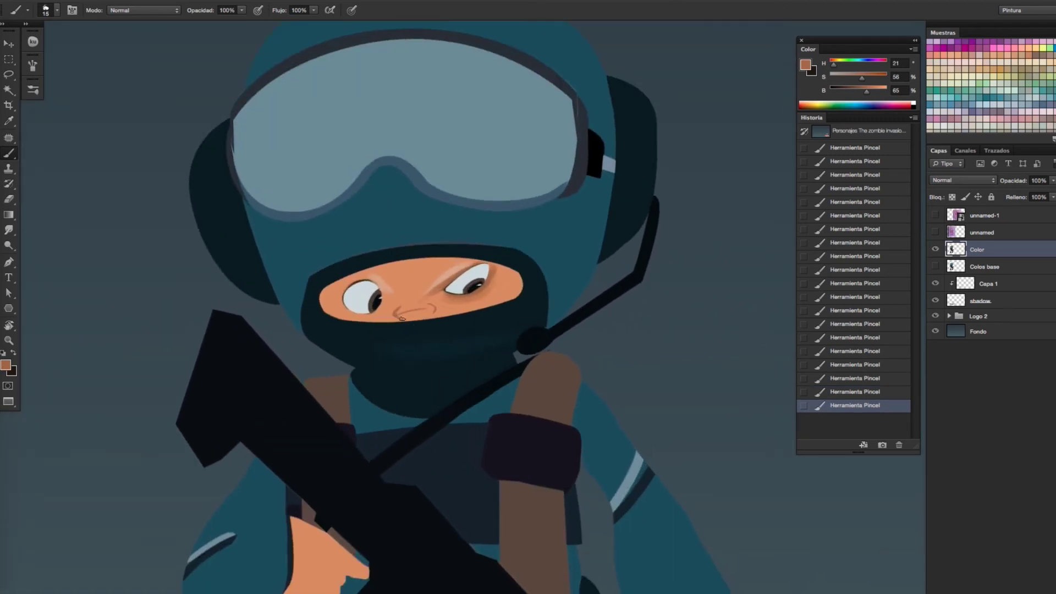
key("ctrl+alt+z")
key("ctrl+alt+z")
key("ctrl+alt+z")
key("ctrl+alt+z")
key("ctrl+alt+z")
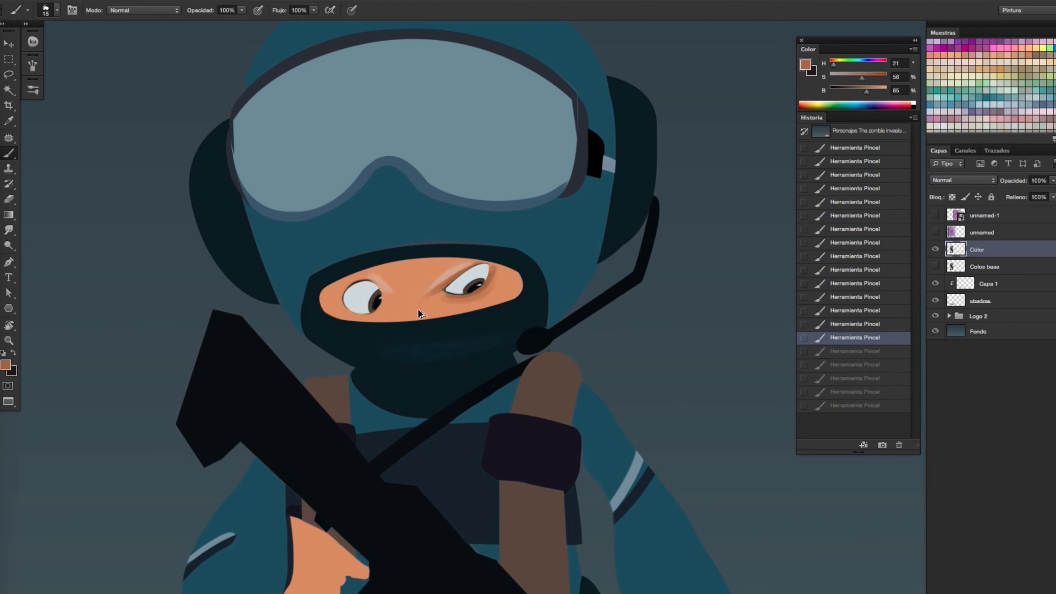
- Paint a thin, short skin-orange nose line between the eyes
left_click_drag(406, 317, 429, 311)
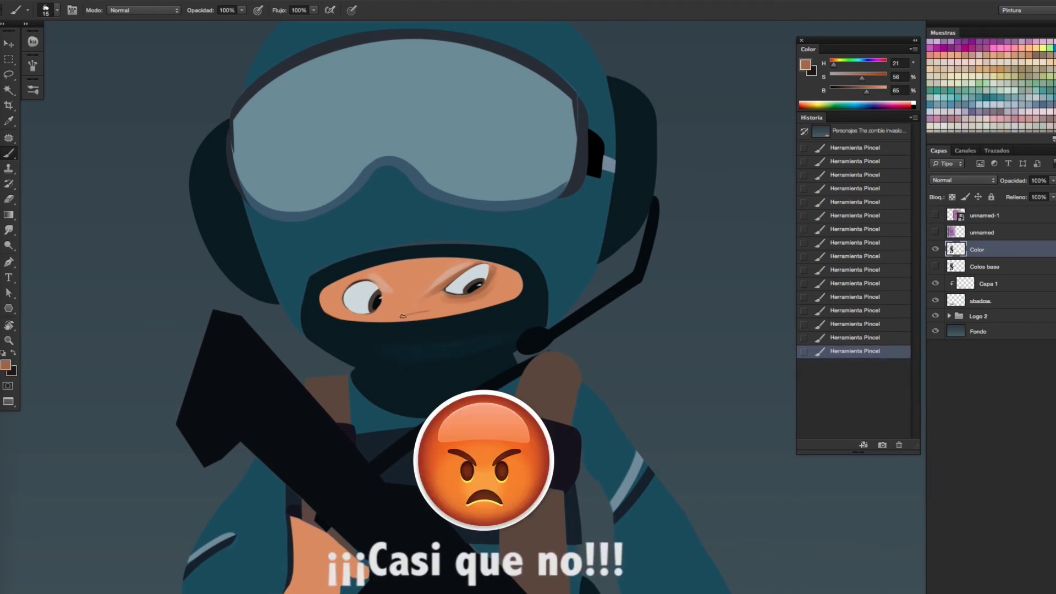
left_click(415, 313)
mouse_move(407, 314)
left_mouse_down()
mouse_move(445, 309)
mouse_move(417, 312)
left_mouse_up()
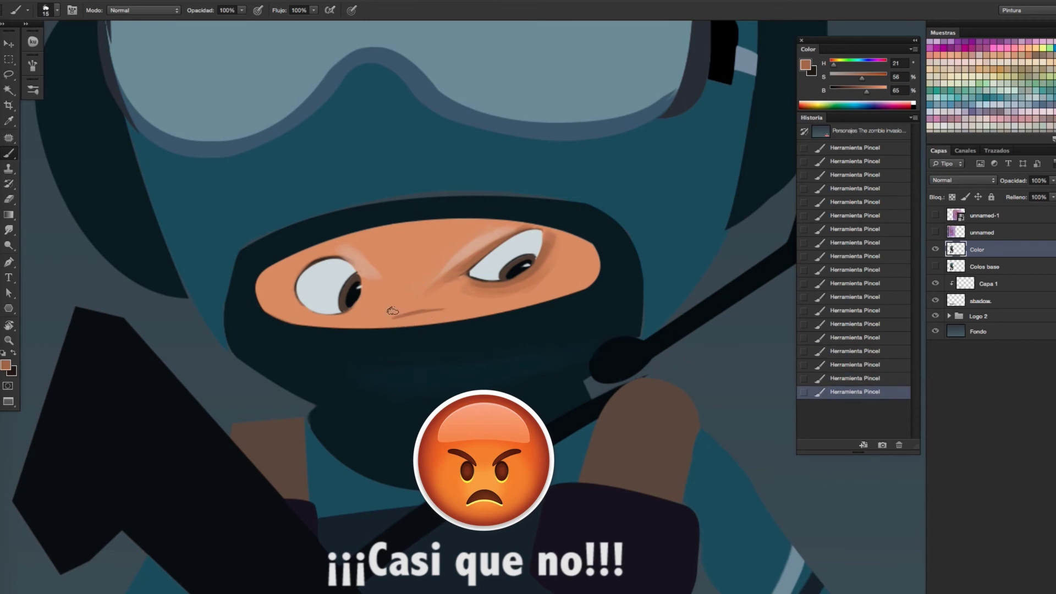
scroll(420, 343, "down", 5)
scroll(359, 368, "up", 3)
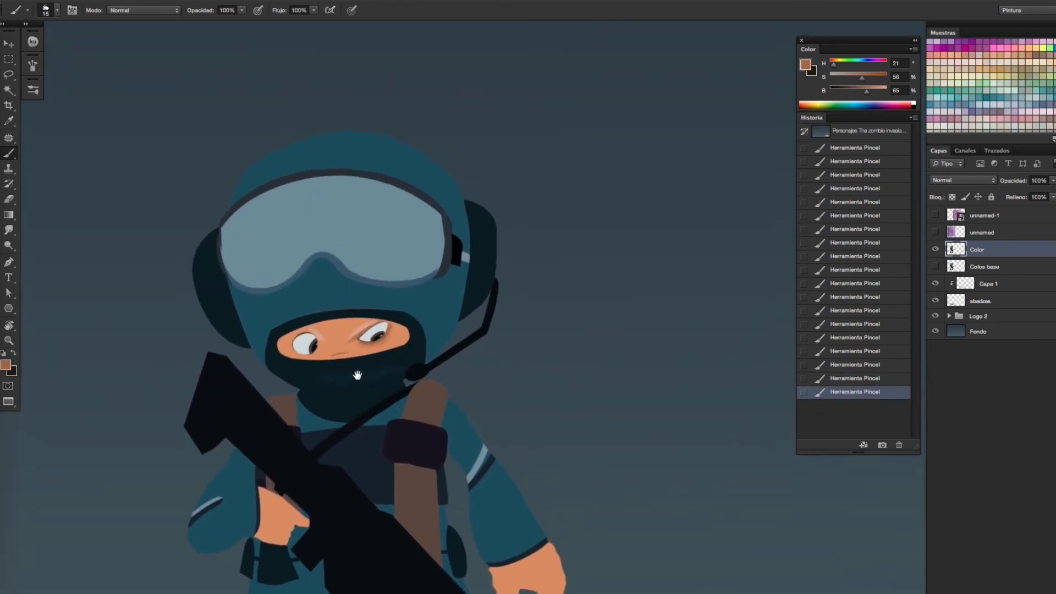
- Center the lowered hand and set up the Eraser at 40 px with Transfer turned off
scroll(401, 365, "up", 2)
scroll(471, 339, "down", 3)
left_click_drag(471, 339, 455, 338)
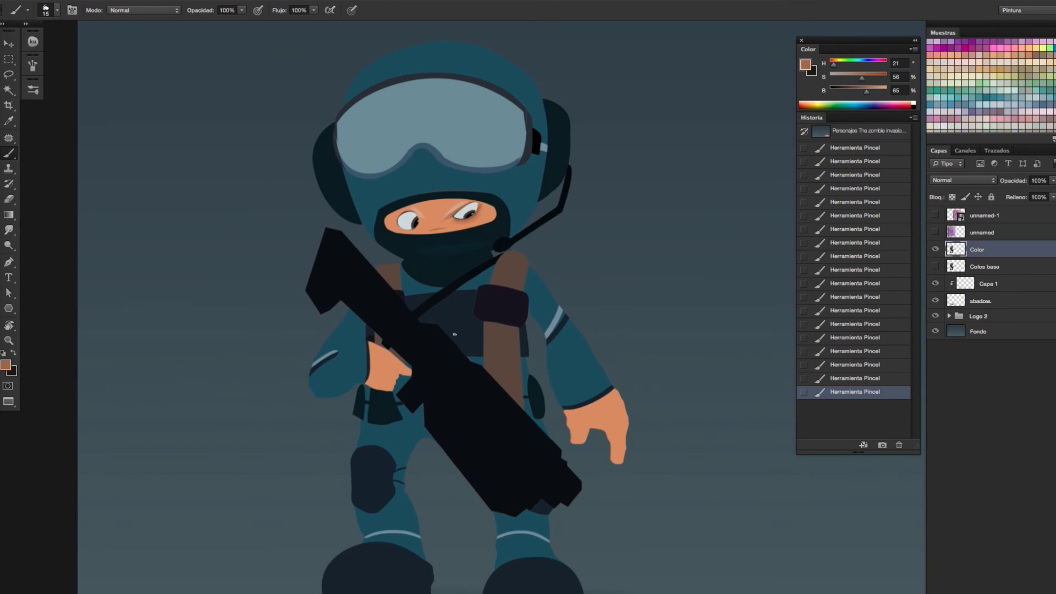
left_click_drag(556, 408, 476, 380)
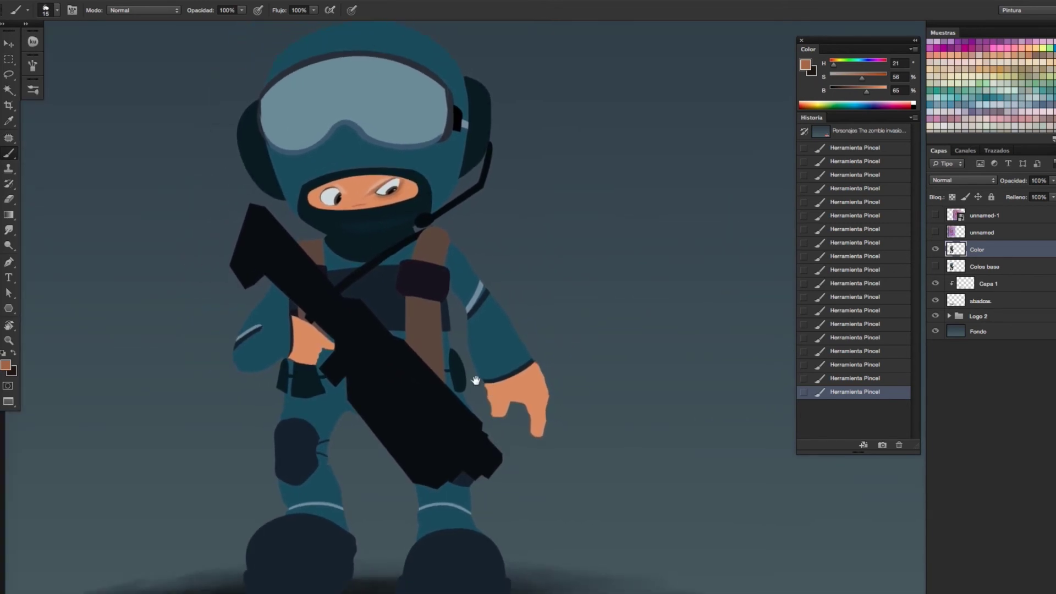
key("e")
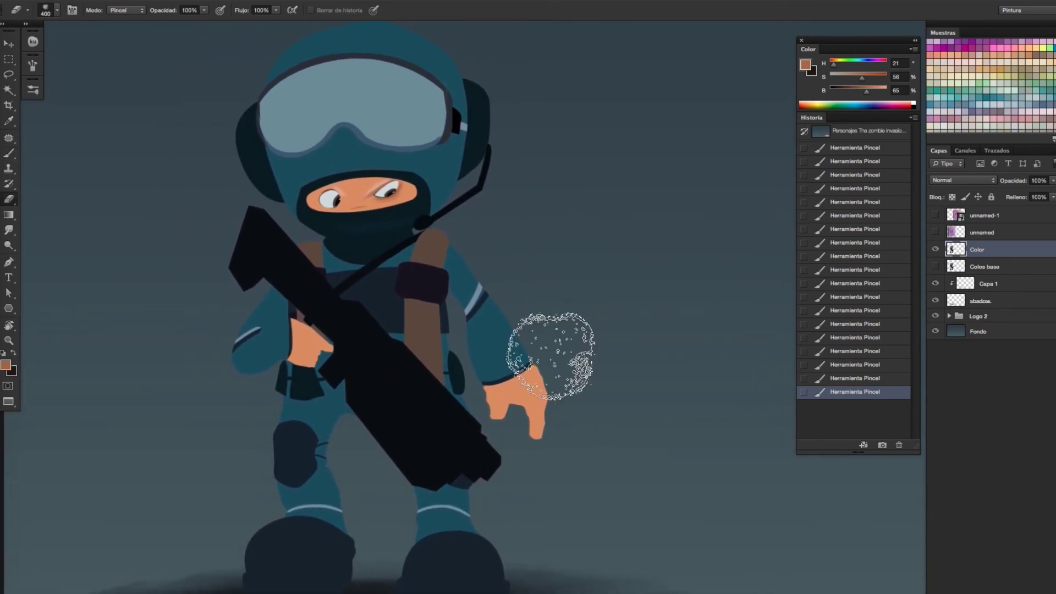
key("F4")
left_click(578, 344)
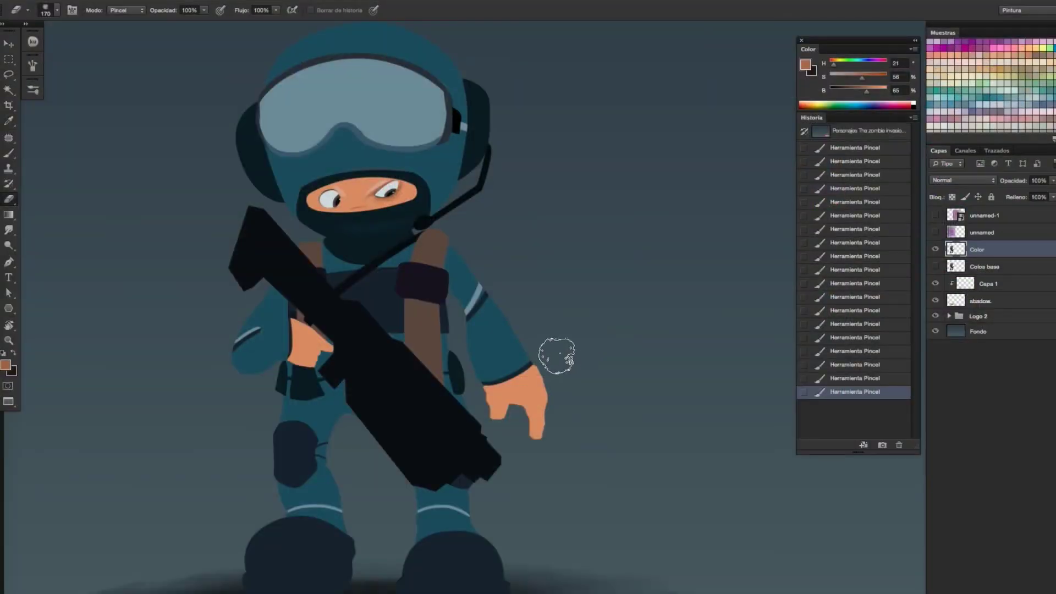
key("F5")
left_click(57, 160)
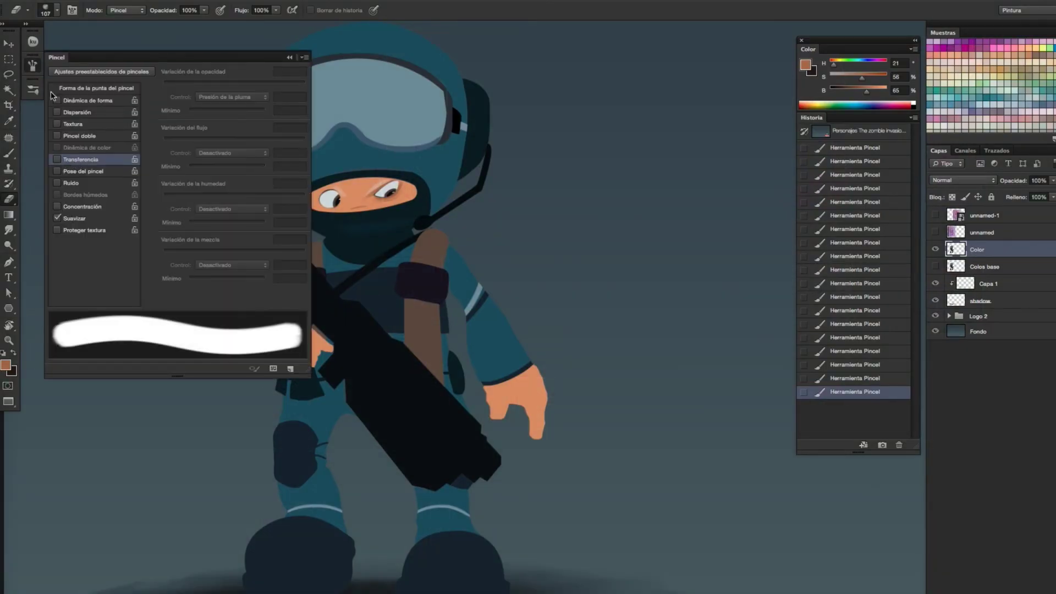
left_click(33, 89)
left_click(92, 441)
key("F5")
left_click(57, 160)
key("F5")
- Erase stray paint and trim the lowered hand's top, outer and right edges and fingertip
mouse_move(542, 361)
left_mouse_down()
mouse_move(568, 423)
mouse_move(553, 393)
left_mouse_up()
left_click_drag(552, 385, 550, 379)
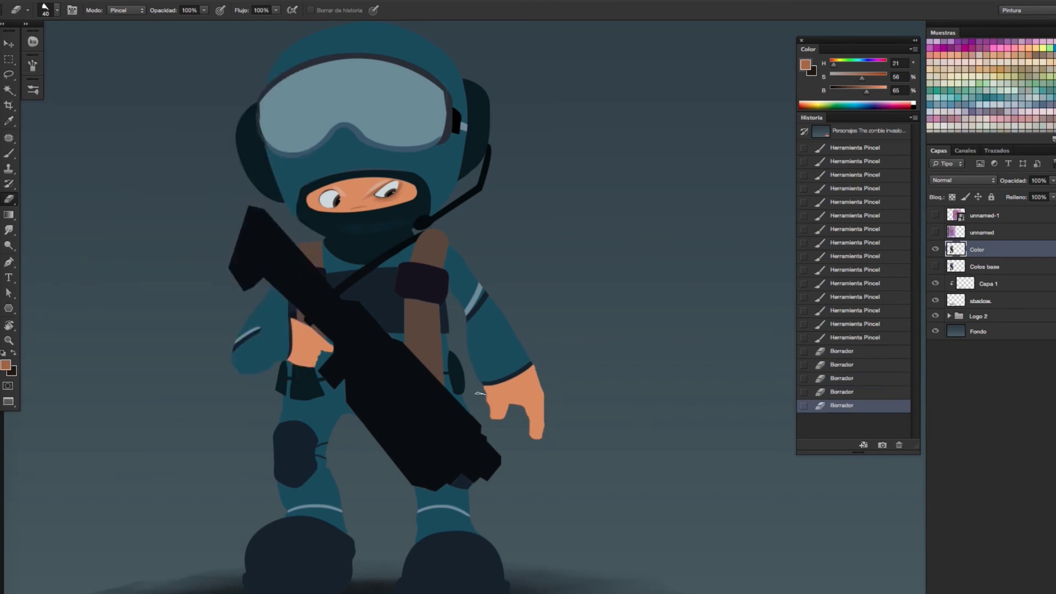
left_click_drag(480, 393, 477, 397)
mouse_move(476, 387)
left_mouse_down()
mouse_move(491, 411)
mouse_move(520, 410)
left_mouse_up()
left_click_drag(528, 399, 536, 395)
mouse_move(547, 391)
left_mouse_down()
mouse_move(543, 437)
mouse_move(542, 412)
left_mouse_up()
left_click_drag(542, 404, 541, 387)
left_click_drag(541, 379, 540, 369)
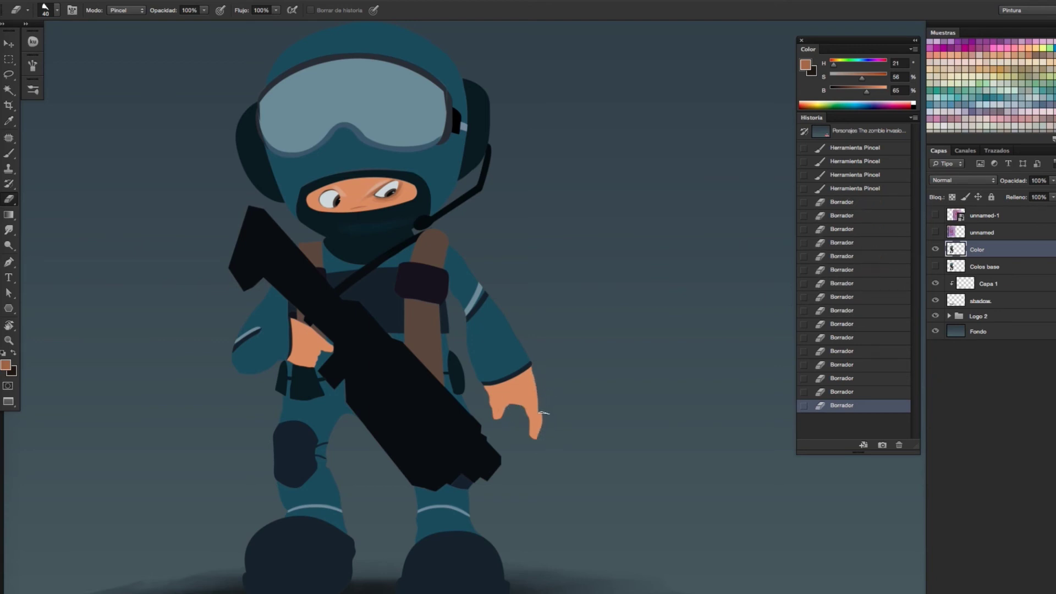
left_click_drag(536, 440, 541, 423)
scroll(320, 330, "up", 2)
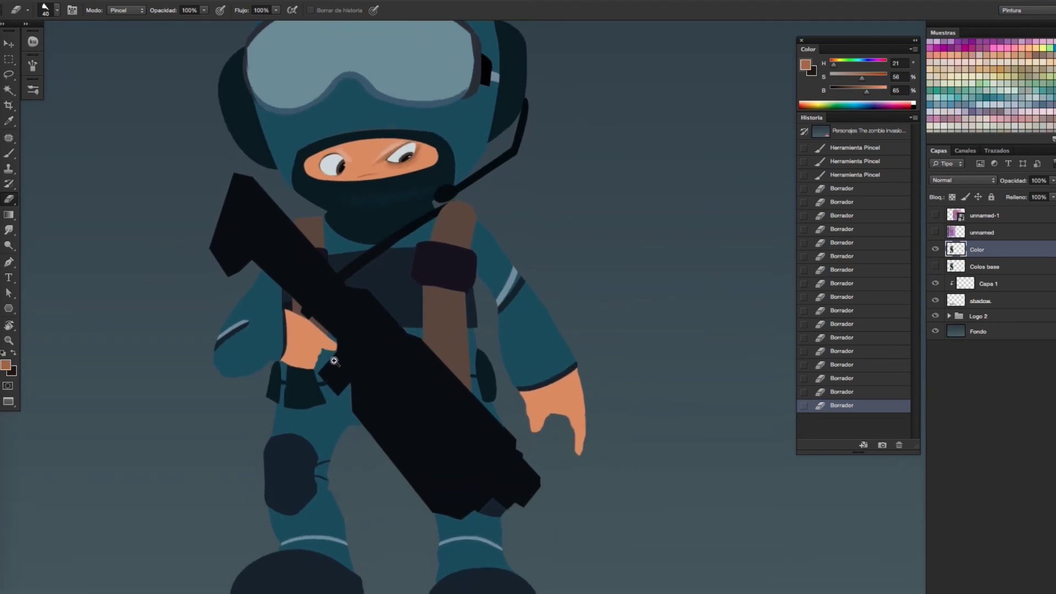
- Touch up the gripping hand's fingers with sampled near-black, orange skin and brown strokes
key("b")
left_click(300, 309, "alt")
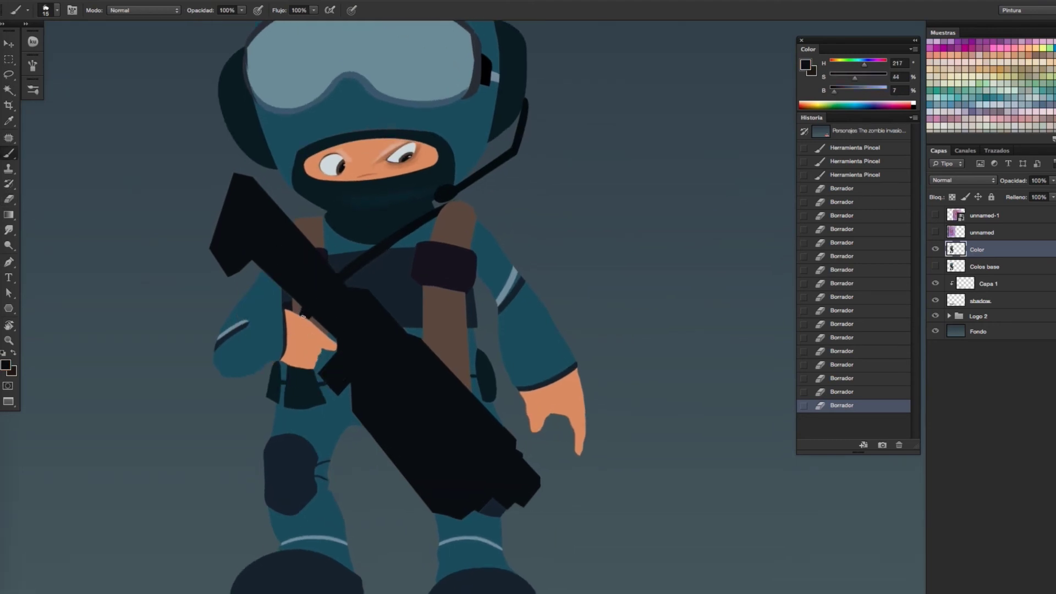
left_click_drag(305, 314, 306, 318)
left_click(310, 317)
scroll(310, 317, "up", 1)
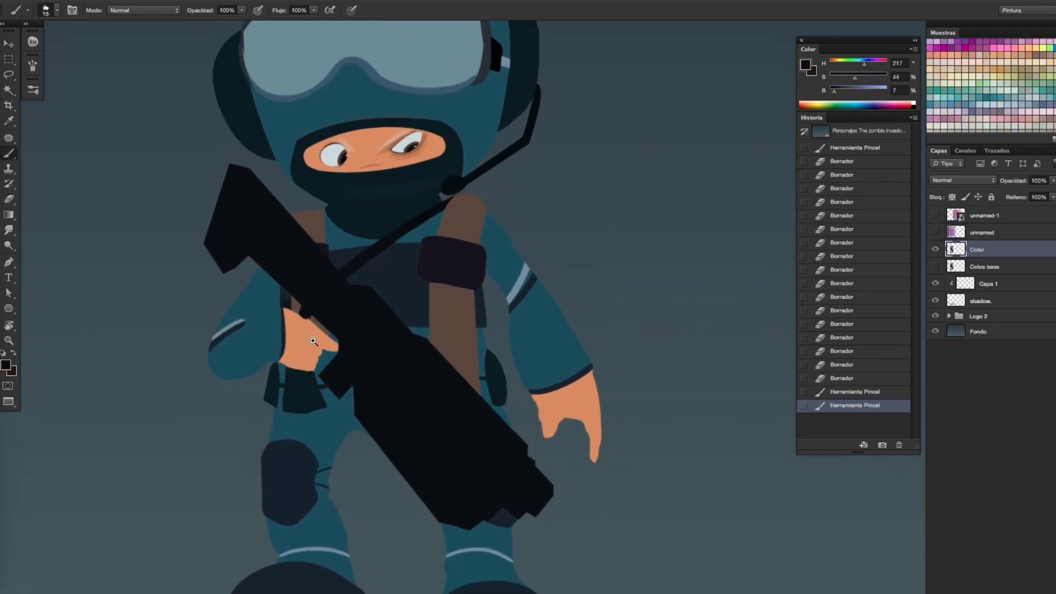
left_click(298, 312)
left_click(301, 307, "alt")
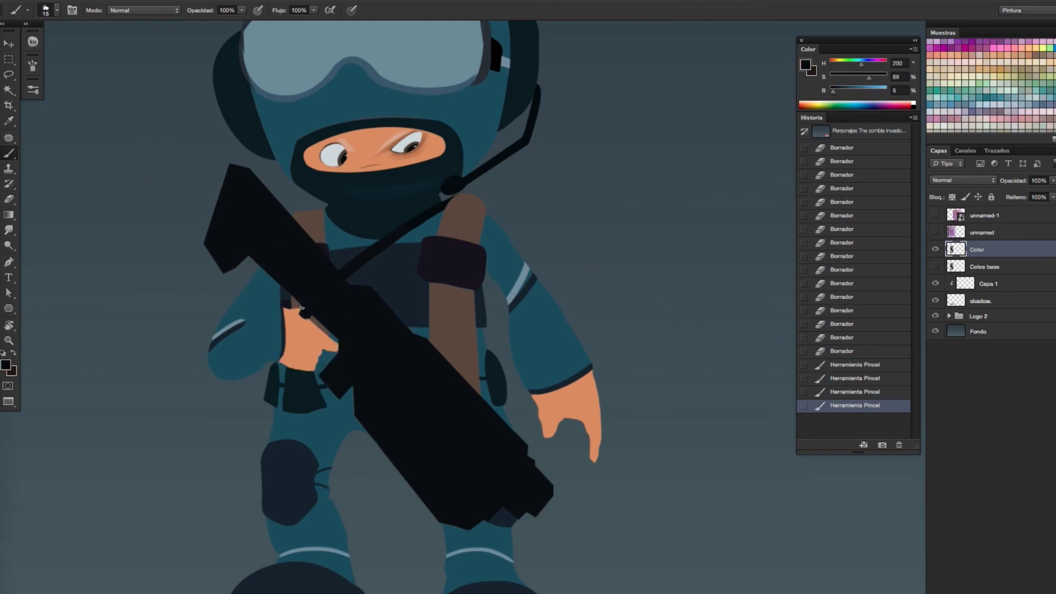
left_click(301, 312)
left_click(312, 333, "alt")
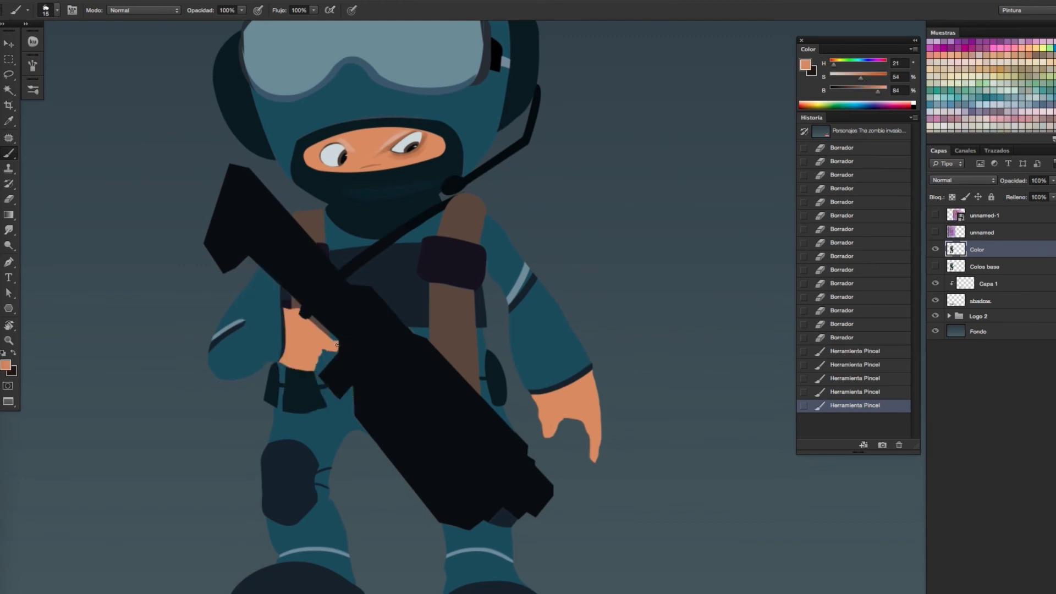
left_click(326, 330, "alt")
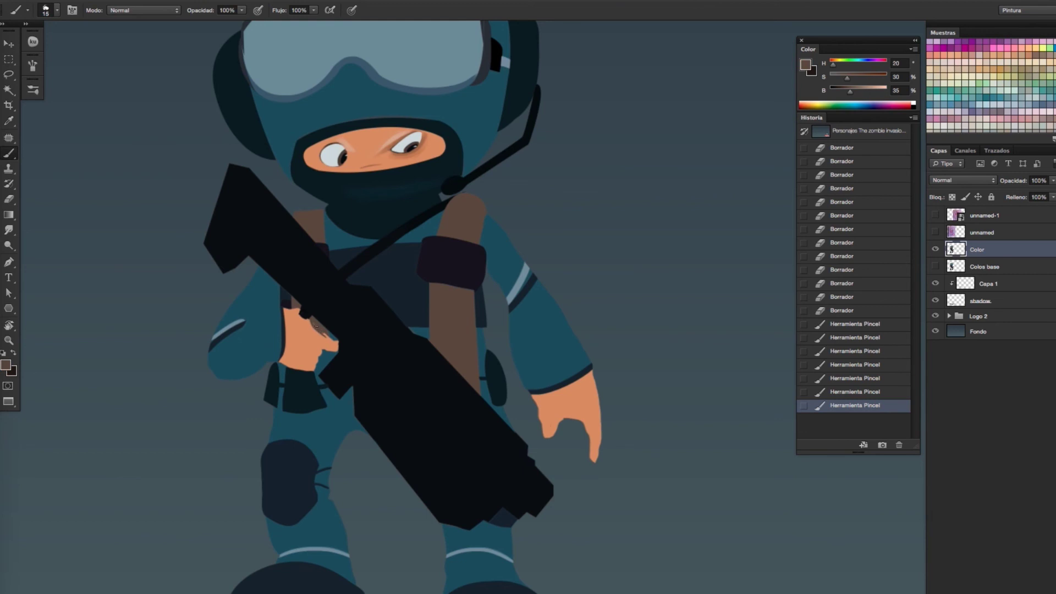
left_click(319, 341)
left_click(330, 323, "alt")
- Tilt the canvas 16° and paint further near-black, skin and brown touch-ups around the grip
key("r")
mouse_move(344, 329)
left_mouse_down()
mouse_move(350, 392)
mouse_move(362, 366)
left_mouse_up()
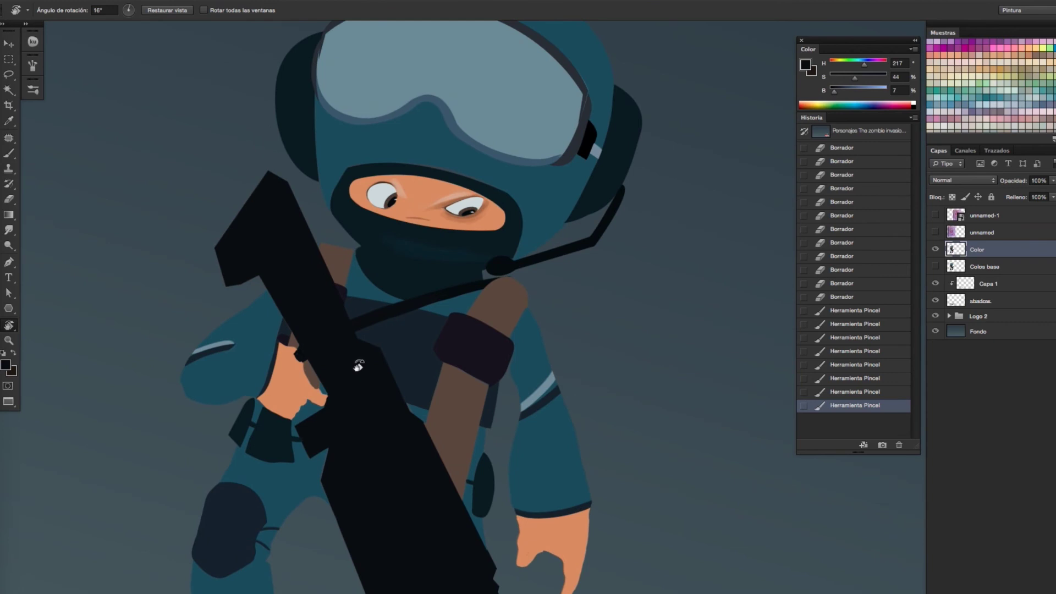
key("b")
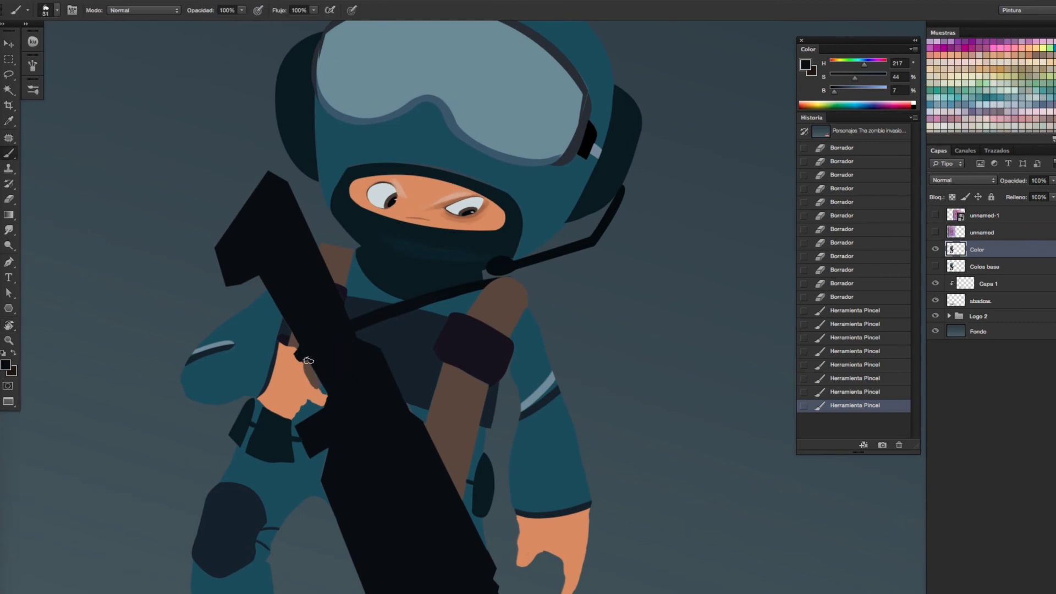
left_click(293, 355, "alt")
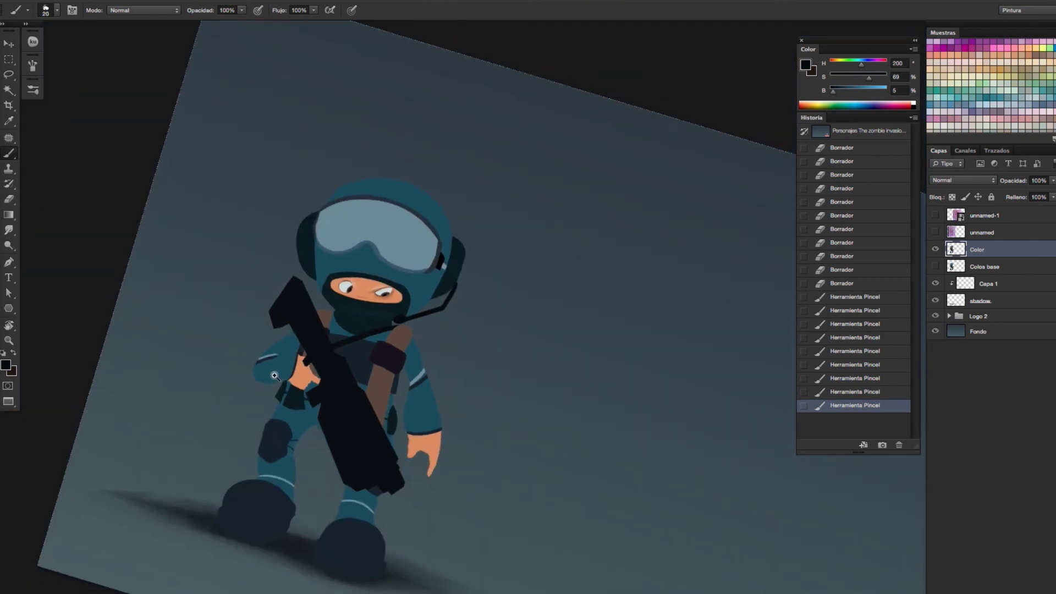
left_click_drag(304, 359, 292, 363)
left_click(287, 363, "alt")
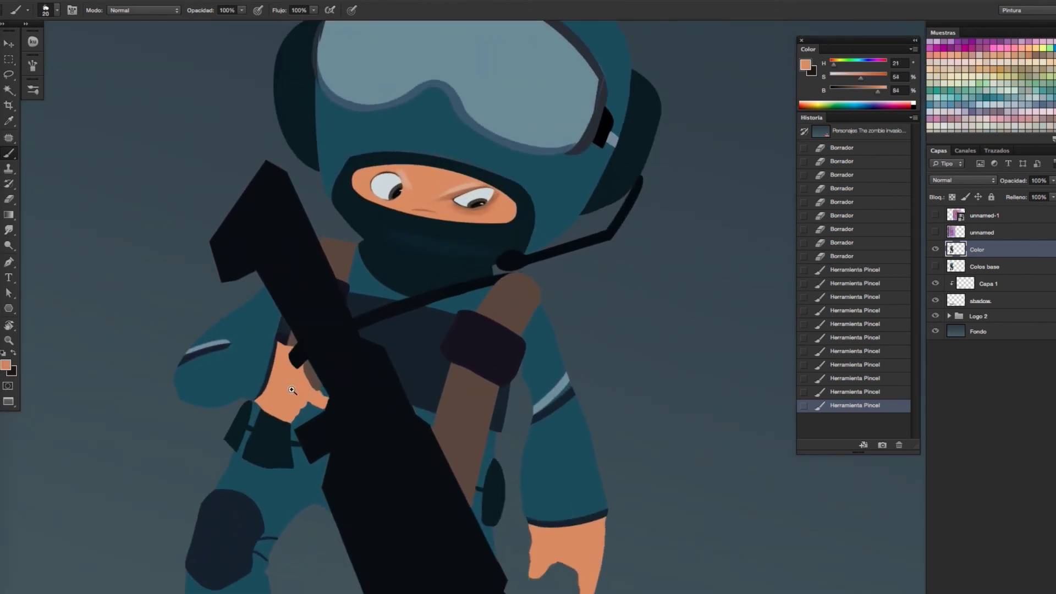
left_click(292, 390)
left_click(302, 364, "alt")
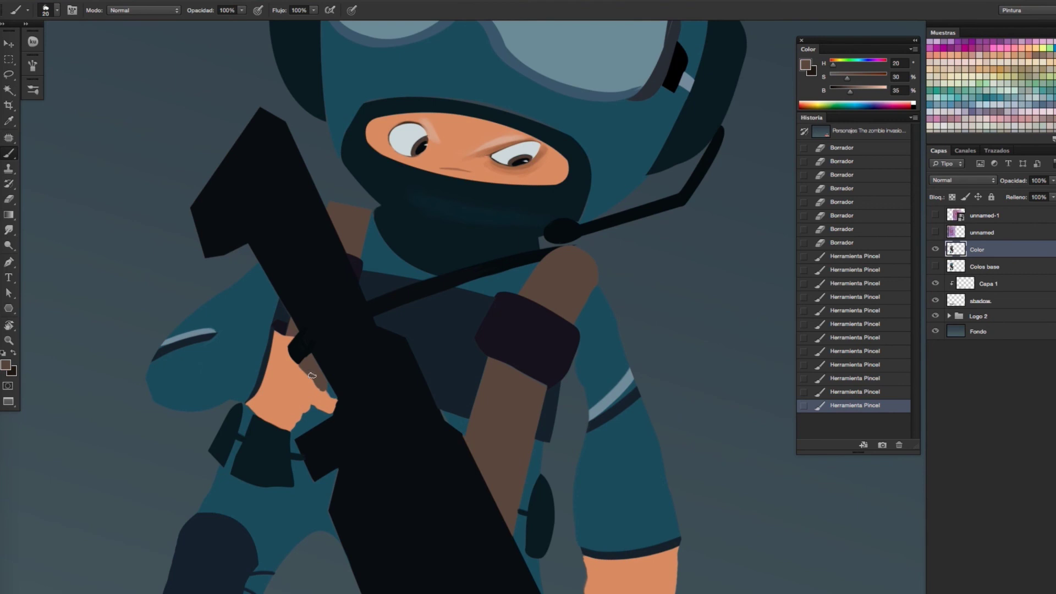
key("ctrl+0")
- Rotate the canvas to 68°, then fit it and rotate it back upright
key("r")
left_click_drag(308, 352, 379, 273)
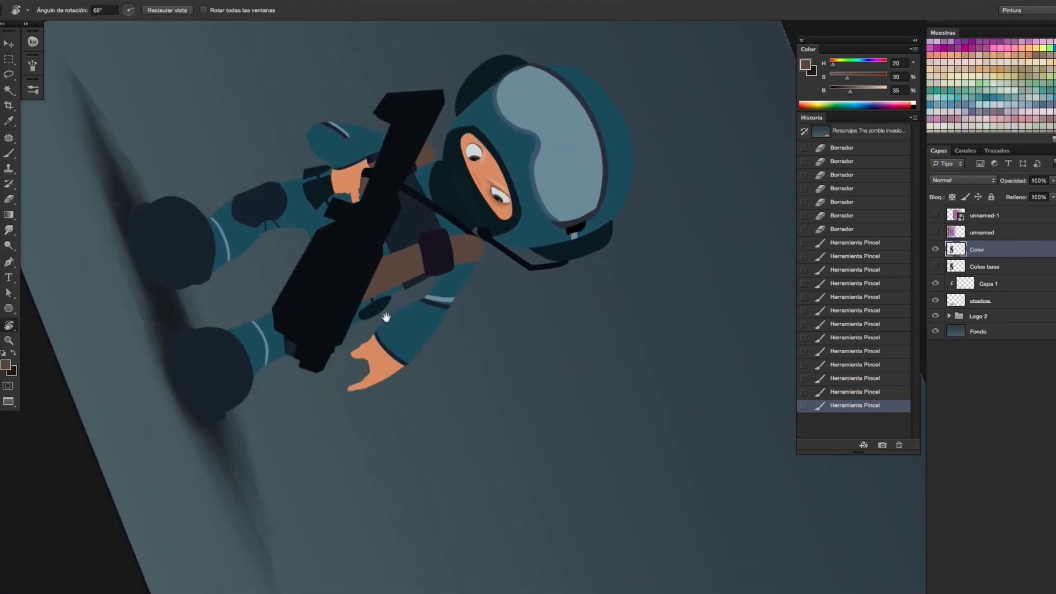
scroll(379, 273, "up", 1)
key("b")
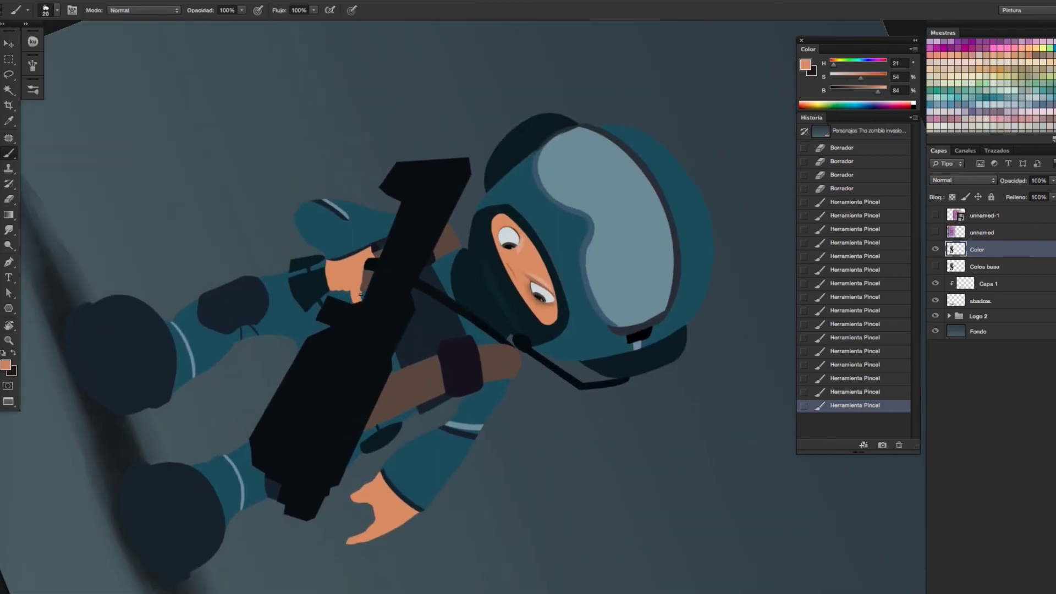
key("ctrl+0")
key("r")
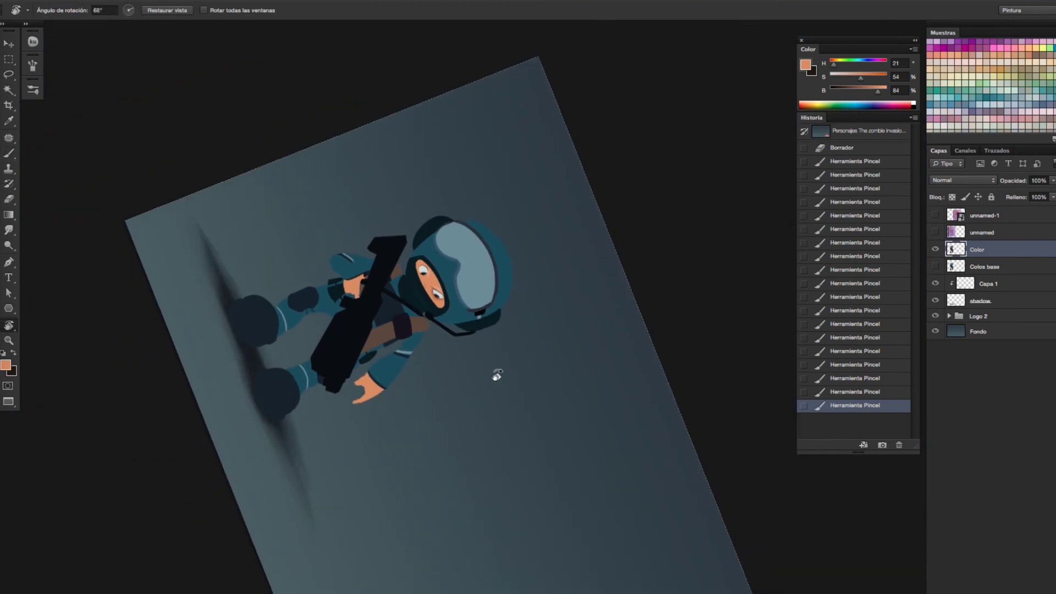
left_click_drag(465, 353, 575, 358)
scroll(401, 313, "up", 2)
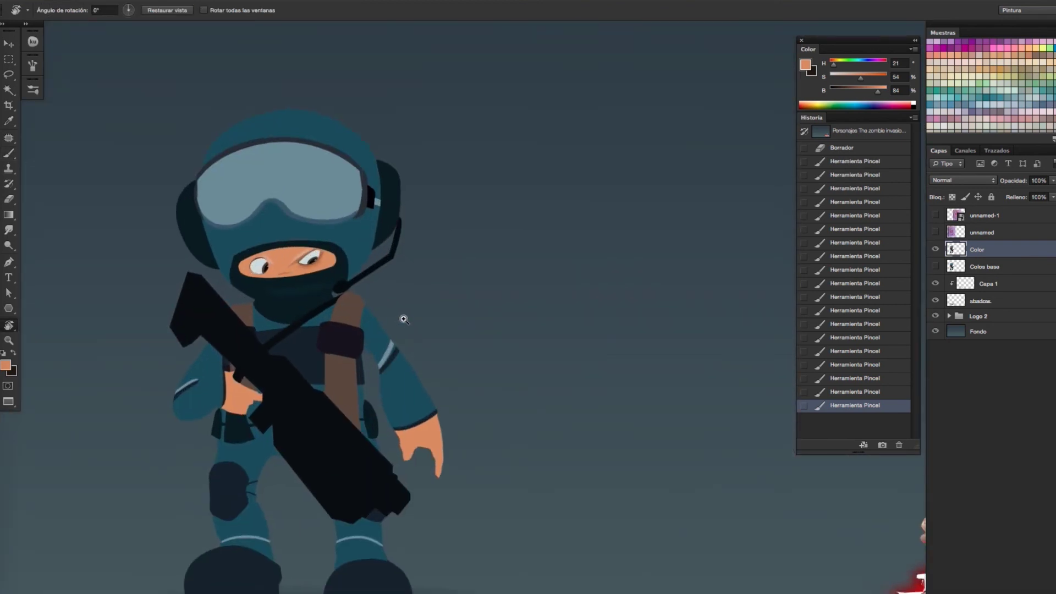
- Sample the strap's brown and paint a buckle rectangle on the dark shoulder strap pad
scroll(471, 323, "up", 1)
key("b")
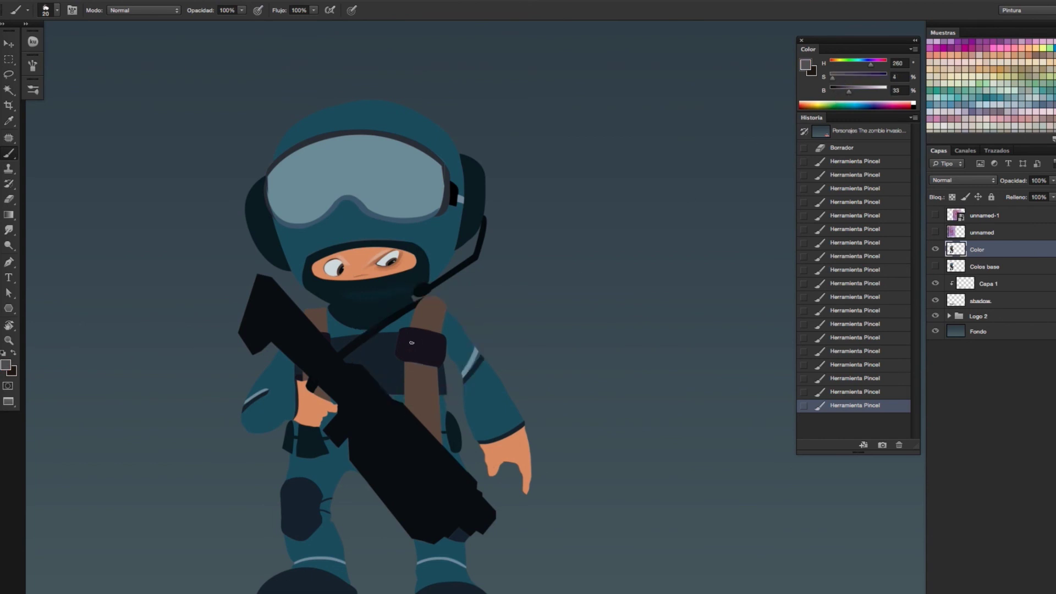
left_click_drag(412, 342, 413, 342)
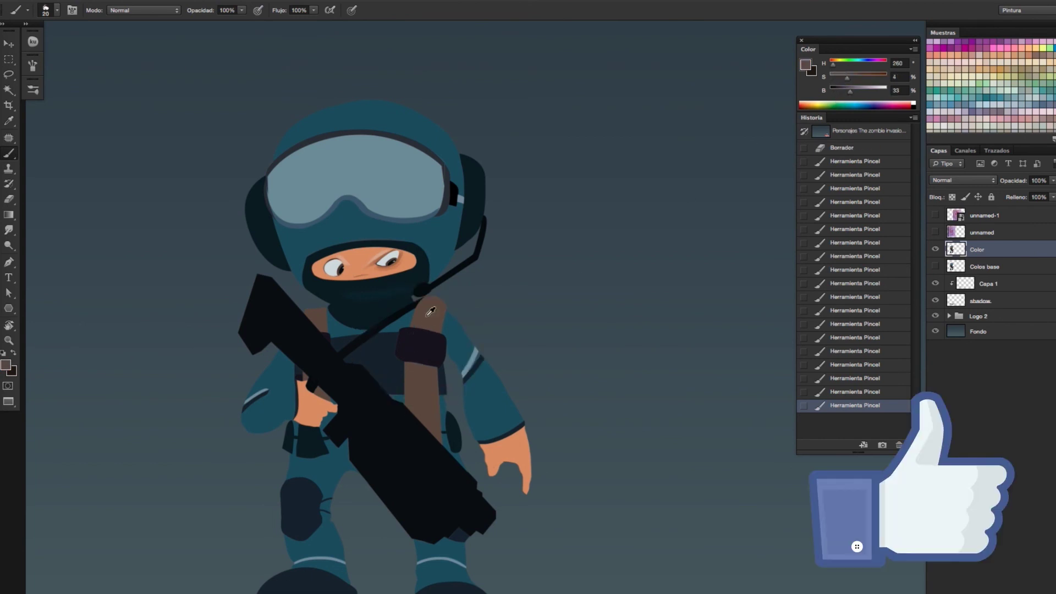
left_click(431, 312, "alt")
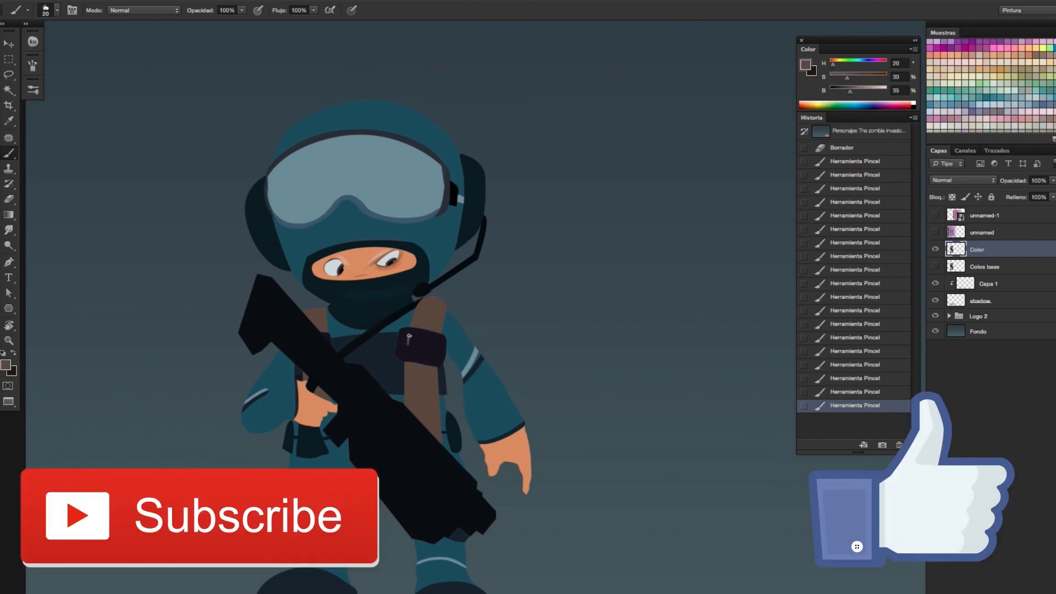
left_click_drag(608, 299, 370, 329)
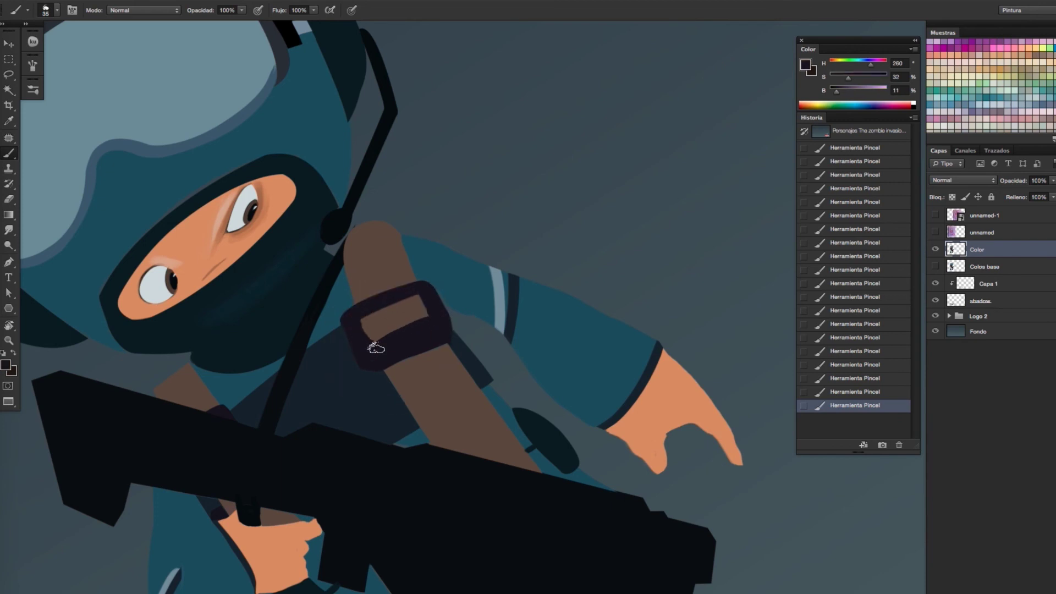
key("ctrl+0")
- Reset the view rotation to 0° so the whole soldier stands upright
key("r")
key("Escape")
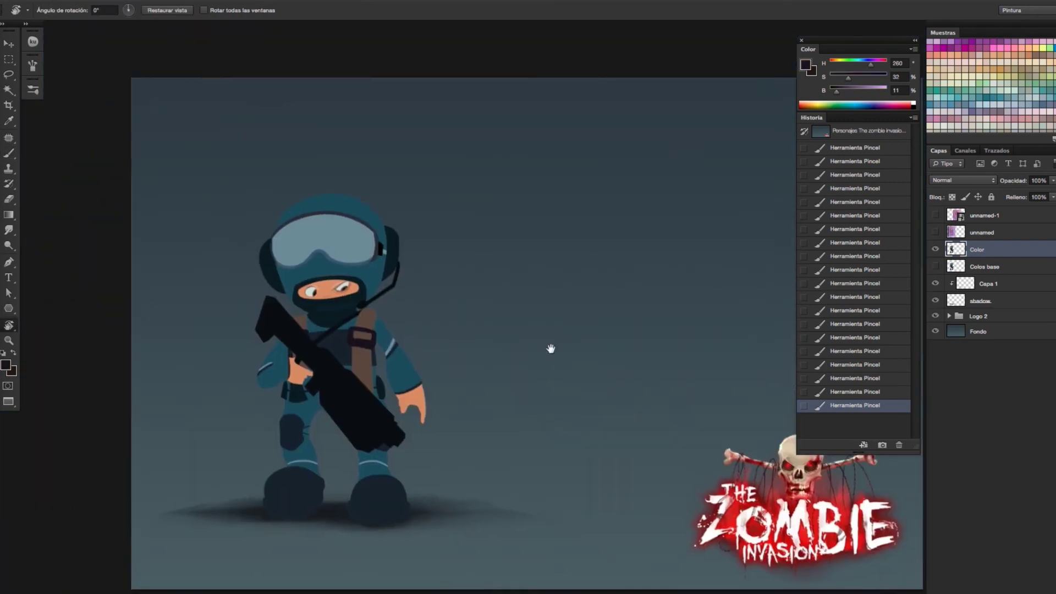